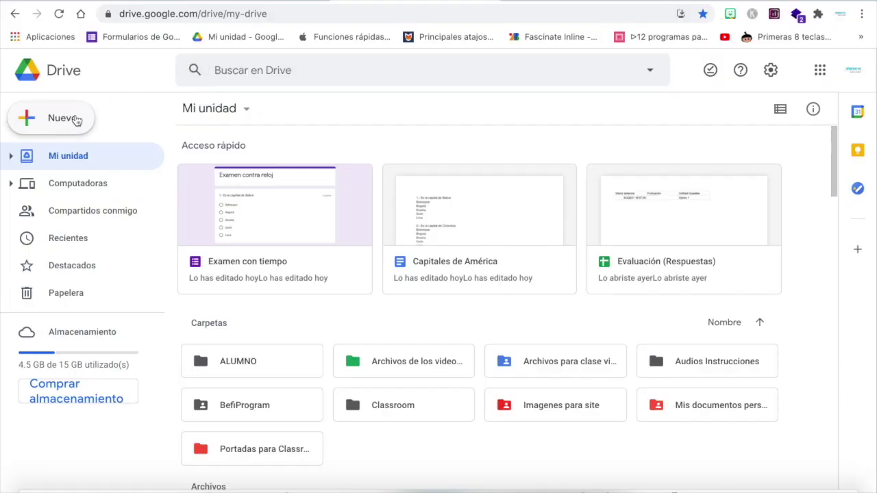
Create a new blank Google Form from the Drive Nuevo menu.
{"action": "left_click", "coordinate": [72, 120]}
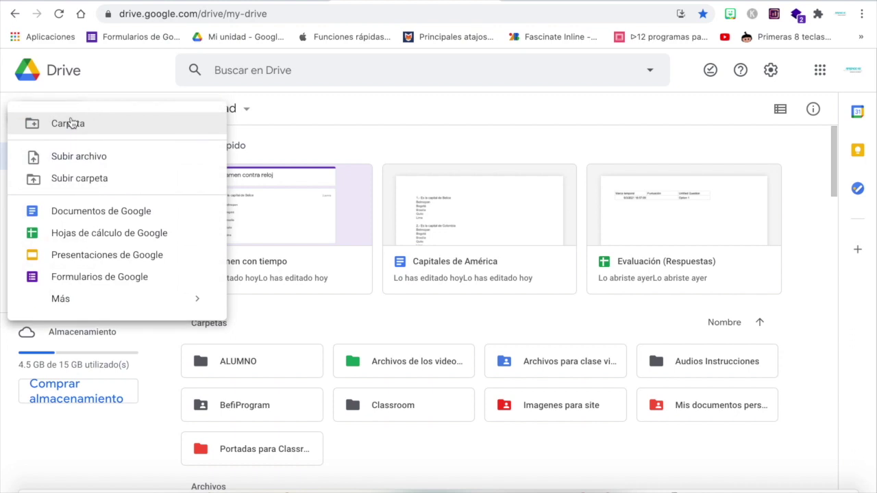
{"action": "left_click", "coordinate": [141, 281]}
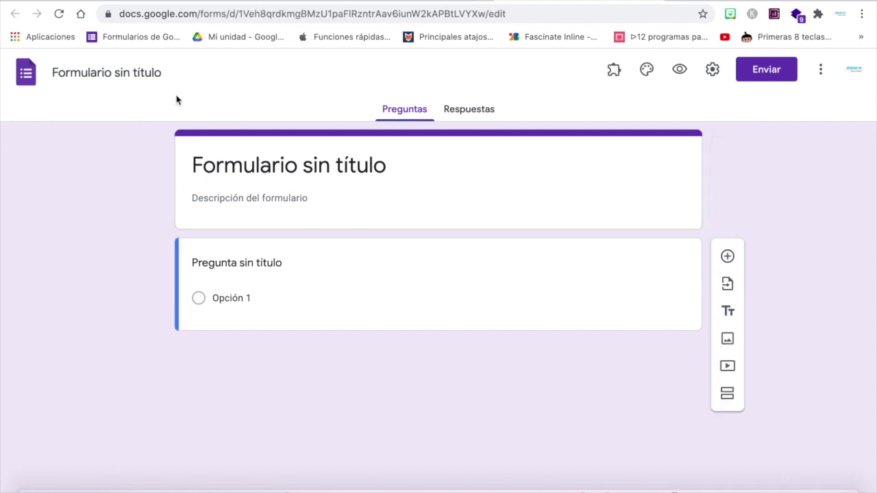
Title the form 'Evaluación contra reloj' and mark it as starred.
{"action": "left_click", "coordinate": [154, 78]}
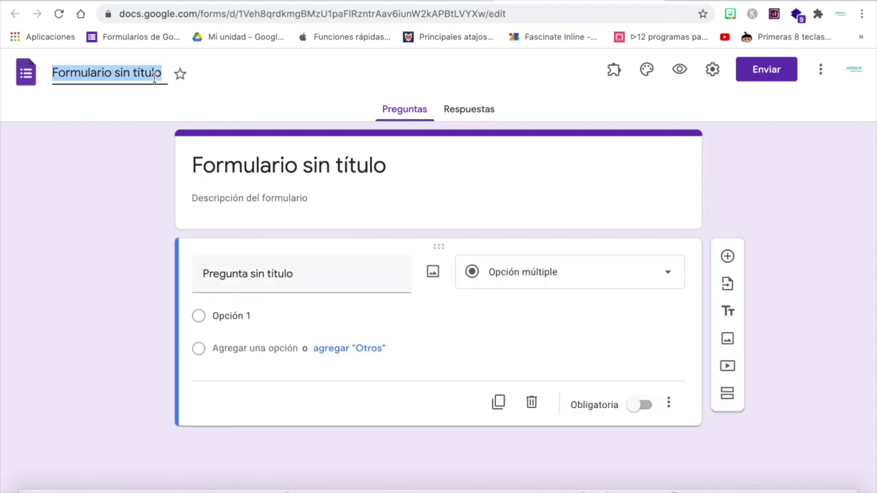
{"action": "type", "text": "Evaluac"}
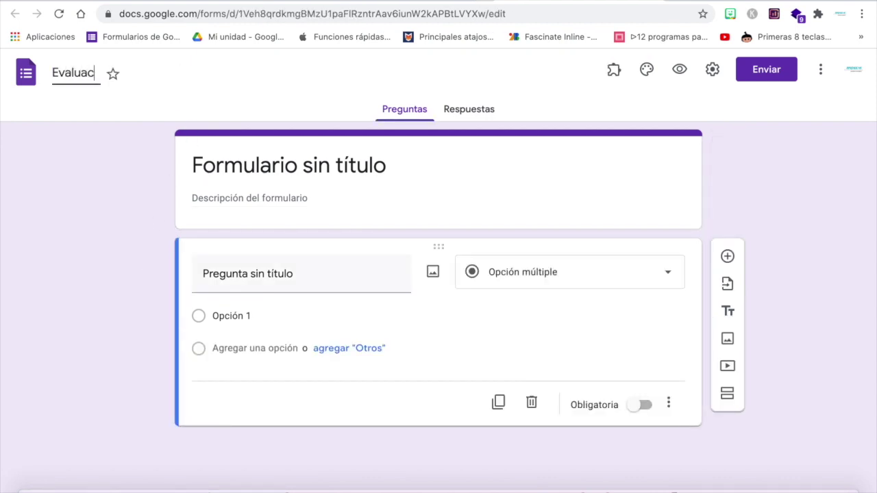
{"action": "type", "text": "ión contra reloj"}
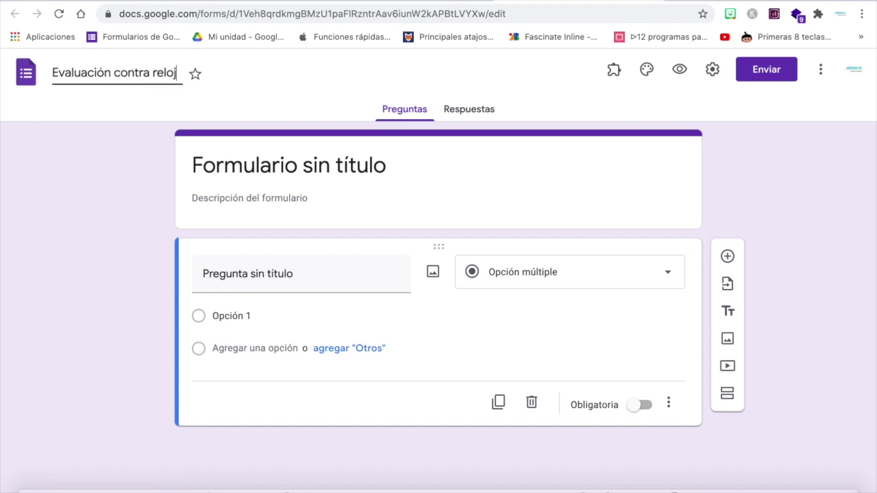
{"action": "left_click", "coordinate": [261, 90]}
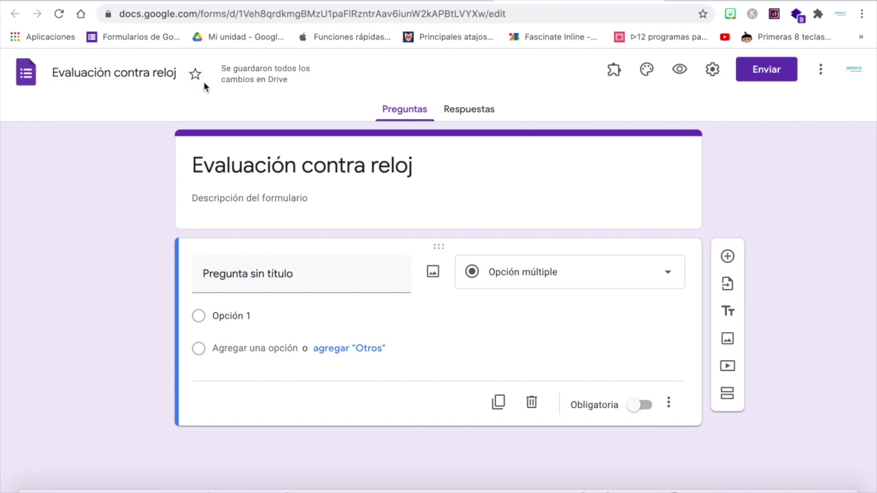
{"action": "left_click", "coordinate": [218, 76]}
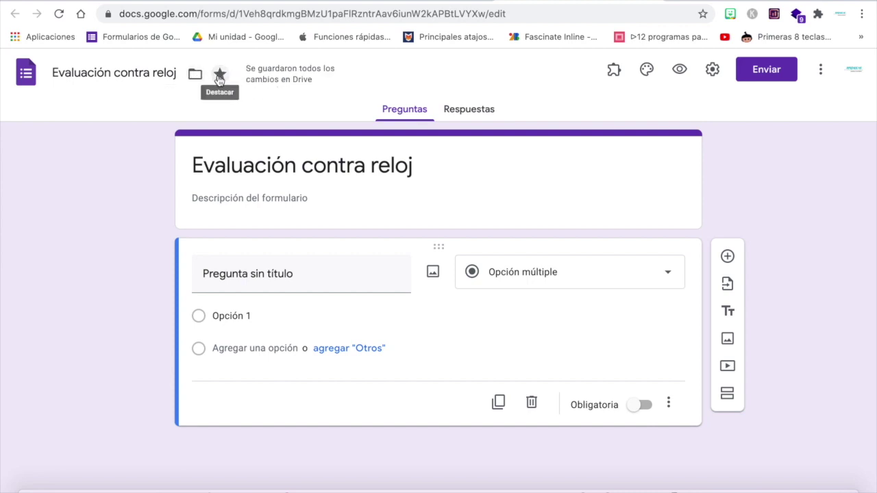
Make the form a quiz with grades released after manual review and incorrect and correct answers hidden.
{"action": "left_click", "coordinate": [713, 75]}
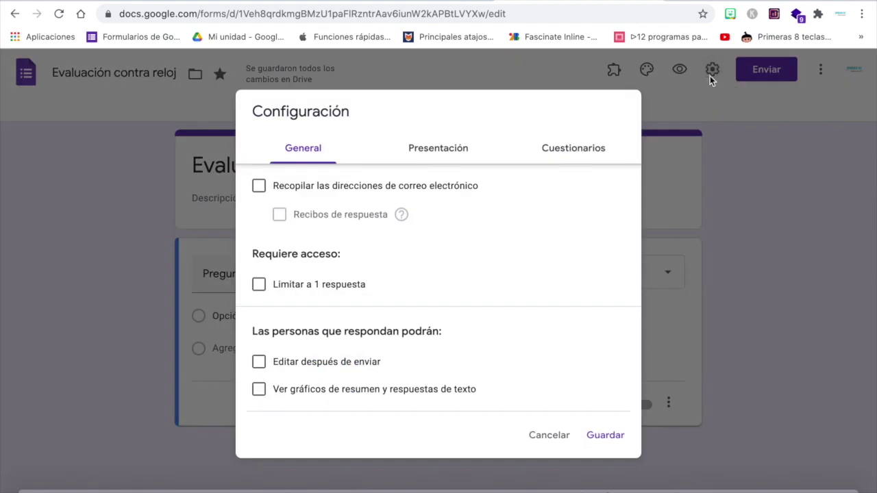
{"action": "left_click", "coordinate": [591, 158]}
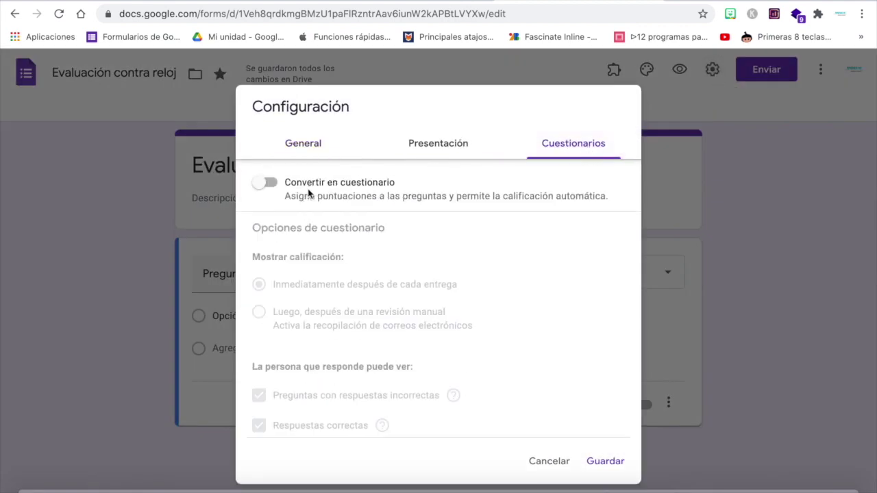
{"action": "left_click", "coordinate": [270, 183]}
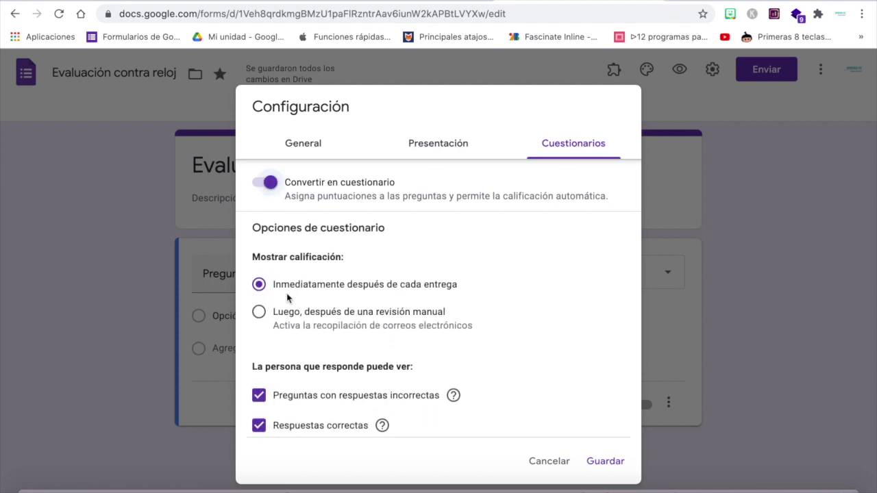
{"action": "left_click", "coordinate": [260, 398]}
{"action": "left_click", "coordinate": [259, 427]}
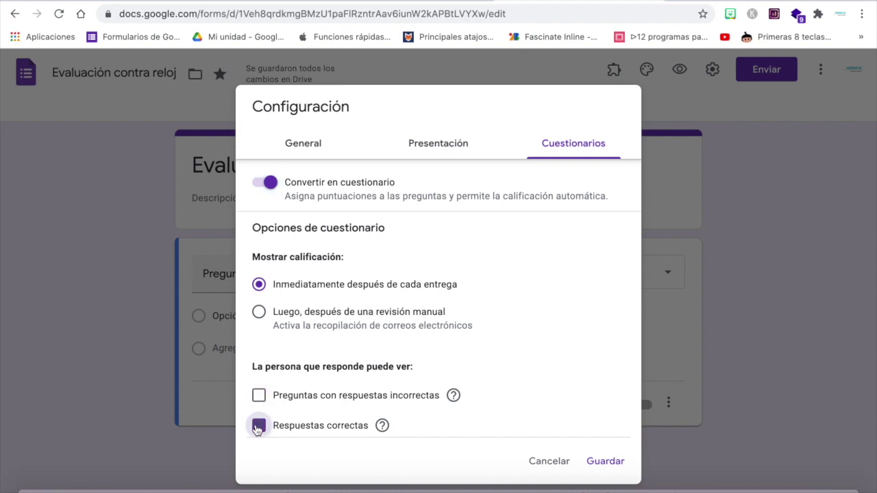
{"action": "left_click", "coordinate": [259, 316]}
Turn off email collection, limit respondents to one response, and save the settings.
{"action": "left_click", "coordinate": [308, 144]}
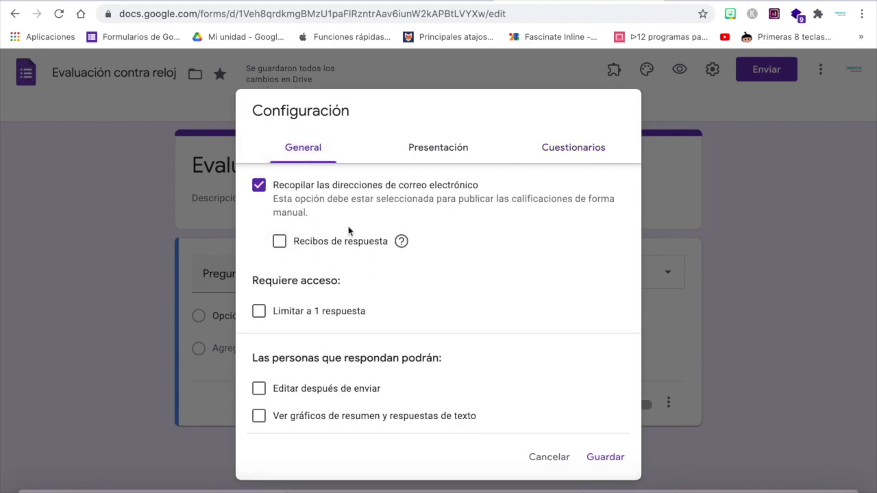
{"action": "left_click", "coordinate": [259, 186]}
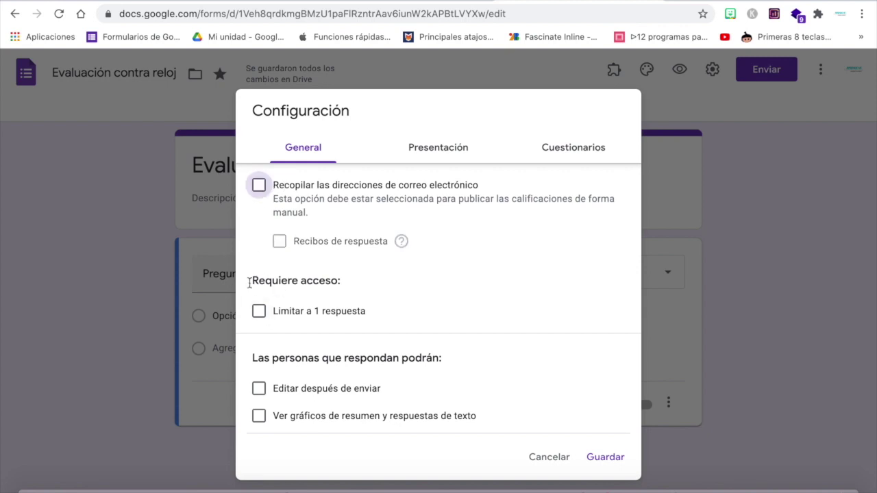
{"action": "left_click", "coordinate": [260, 312]}
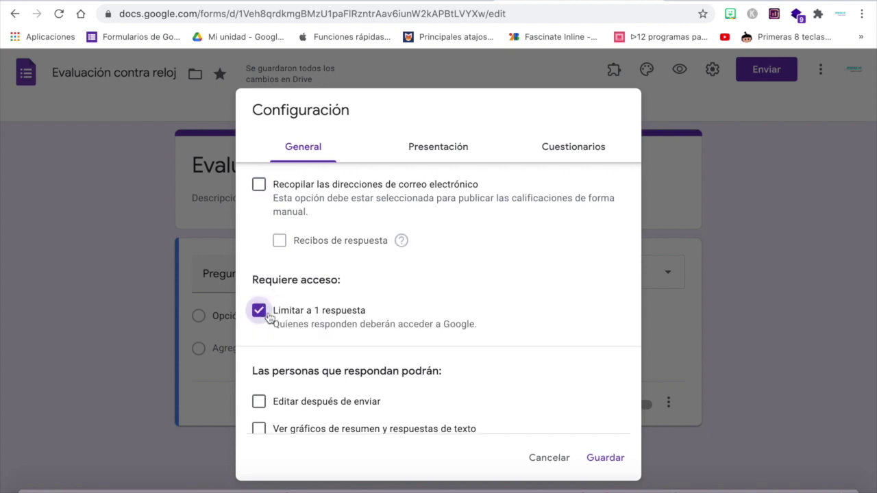
{"action": "scroll", "coordinate": [411, 356], "scroll_direction": "down", "scroll_amount": 1}
{"action": "left_click", "coordinate": [604, 460]}
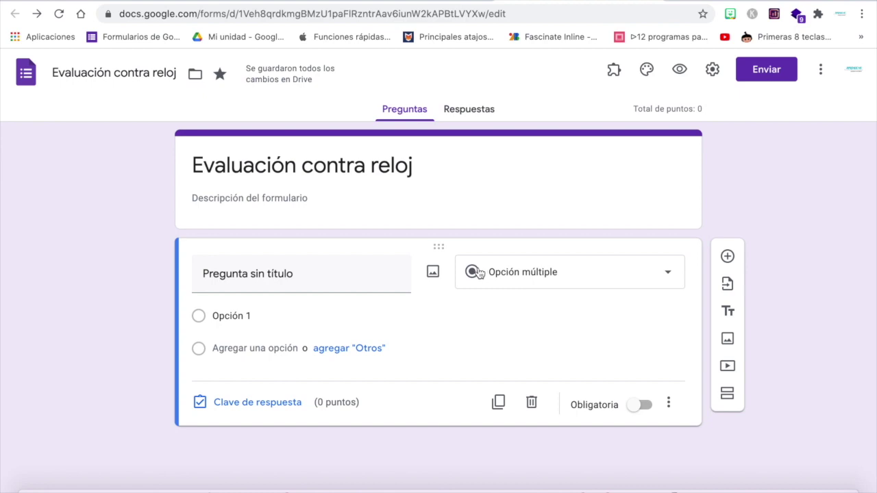
Paste the '1.- Es la capital de Belice' heading from Capitales de América as question 1's title.
{"action": "left_click", "coordinate": [255, 0]}
{"action": "left_click", "coordinate": [393, 274]}
{"action": "scroll", "coordinate": [394, 275], "scroll_direction": "down", "scroll_amount": 5}
{"action": "scroll", "coordinate": [394, 275], "scroll_direction": "up", "scroll_amount": 4}
{"action": "scroll", "coordinate": [393, 275], "scroll_direction": "up", "scroll_amount": 2}
{"action": "scroll", "coordinate": [394, 275], "scroll_direction": "down", "scroll_amount": 3}
{"action": "scroll", "coordinate": [393, 275], "scroll_direction": "down", "scroll_amount": 1}
{"action": "scroll", "coordinate": [394, 275], "scroll_direction": "up", "scroll_amount": 5}
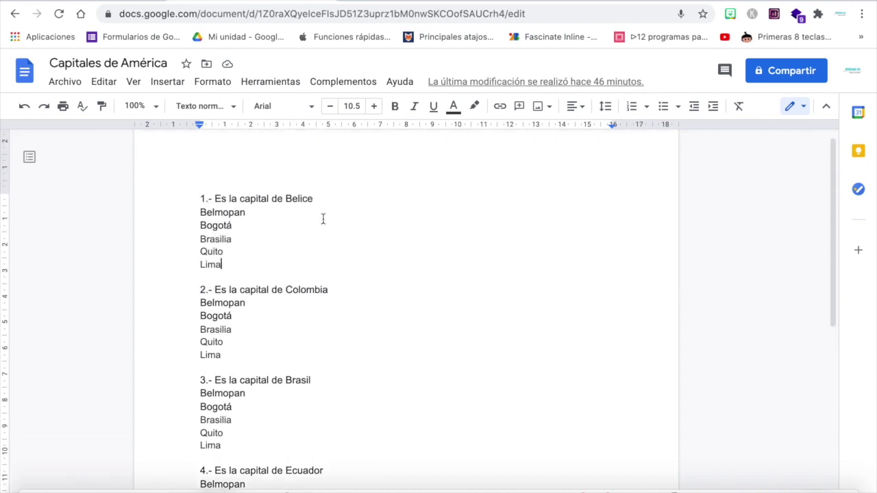
{"action": "left_click_drag", "start_coordinate": [314, 198], "coordinate": [198, 196]}
{"action": "key", "text": "ctrl+c"}
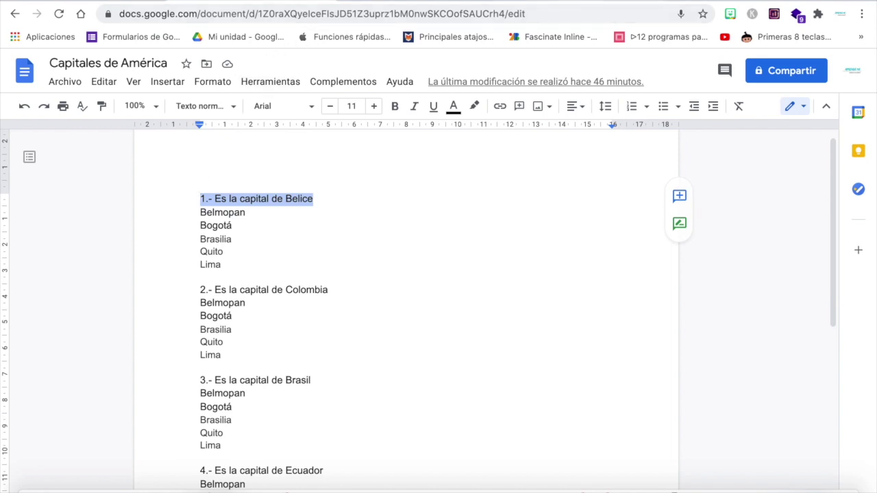
{"action": "key", "text": "ctrl+Tab"}
{"action": "left_click", "coordinate": [233, 272]}
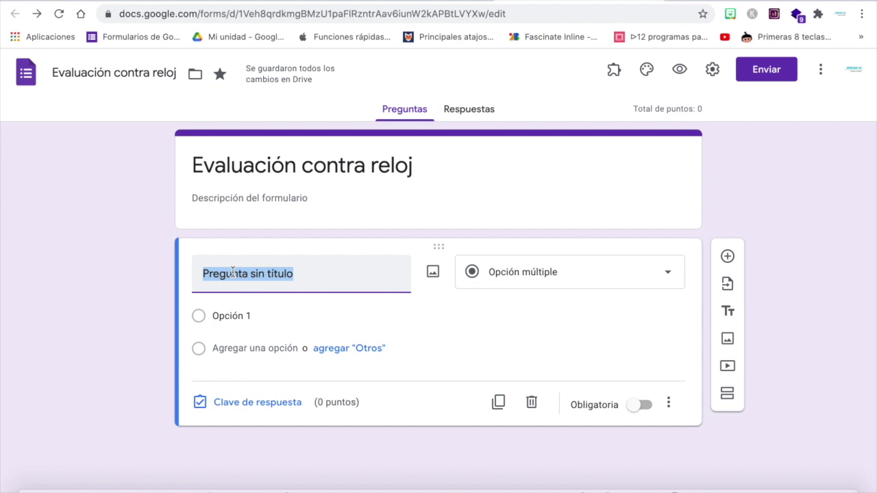
{"action": "key", "text": "ctrl+v"}
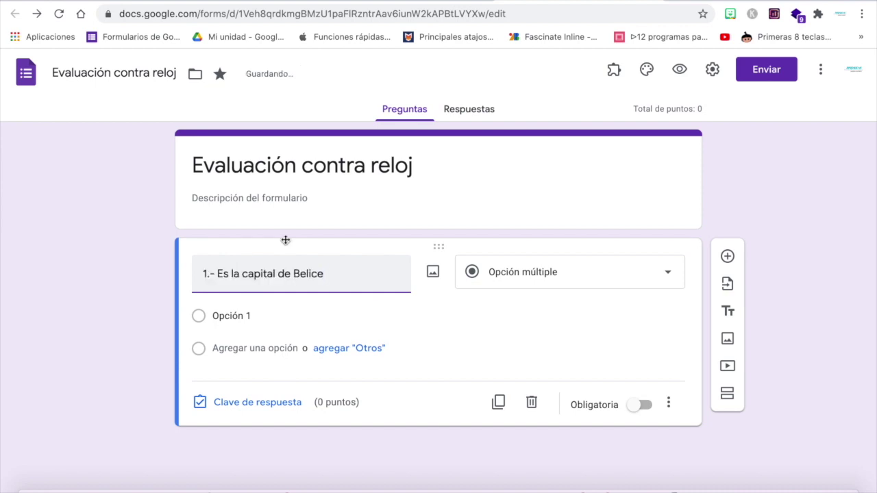
Copy question 1's five answer choices from the document, ready to paste into the first option.
{"action": "left_click", "coordinate": [277, 1]}
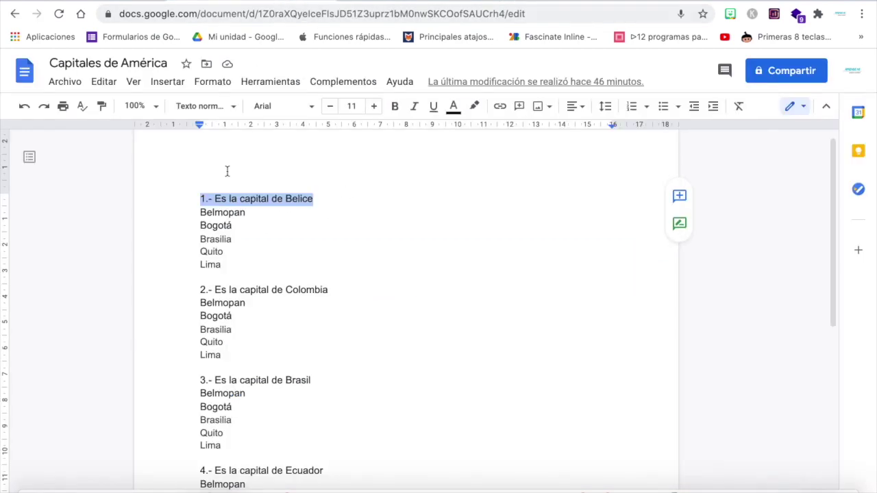
{"action": "left_click_drag", "start_coordinate": [200, 214], "coordinate": [245, 266]}
{"action": "key", "text": "ctrl+c"}
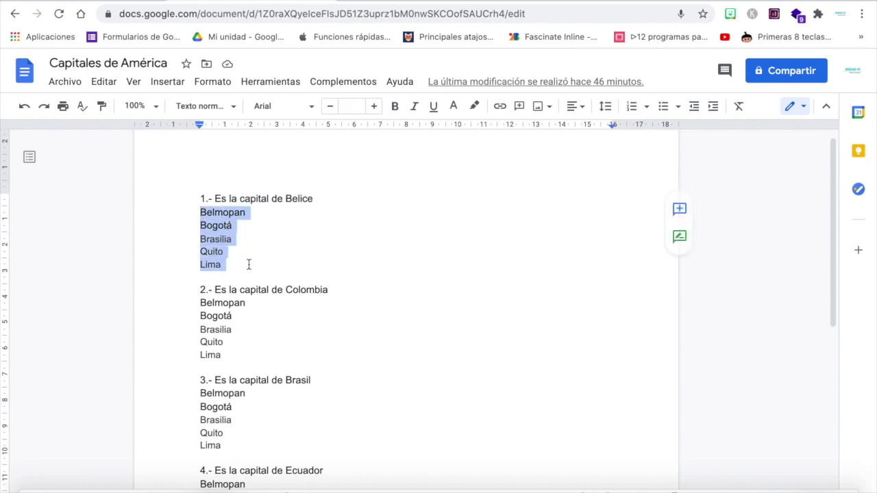
{"action": "left_click", "coordinate": [581, 2]}
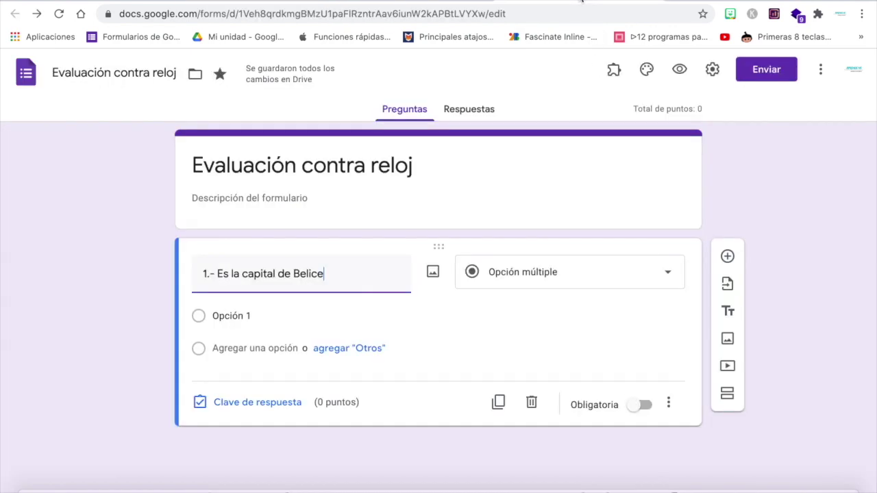
{"action": "left_click", "coordinate": [230, 315]}
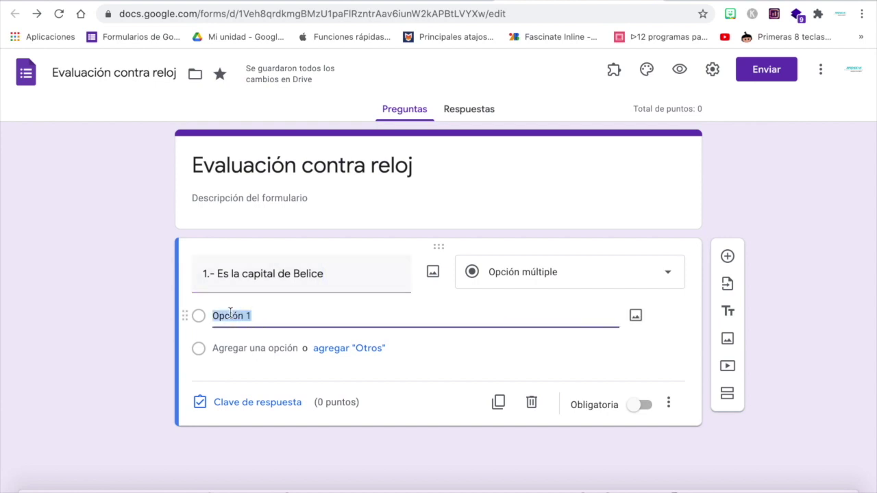
Paste Belmopan, Bogotá, Brasilia, Quito and Lima as question 1's options.
{"action": "key", "text": "ctrl+v"}
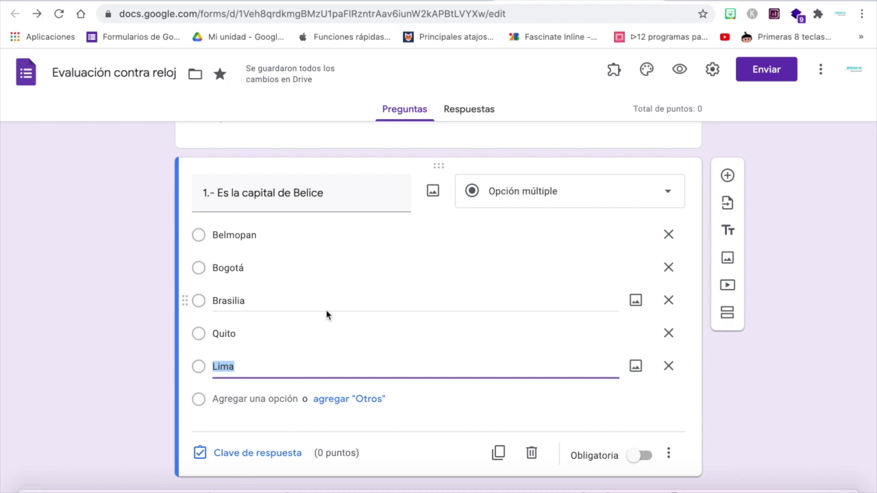
{"action": "left_click", "coordinate": [80, 336]}
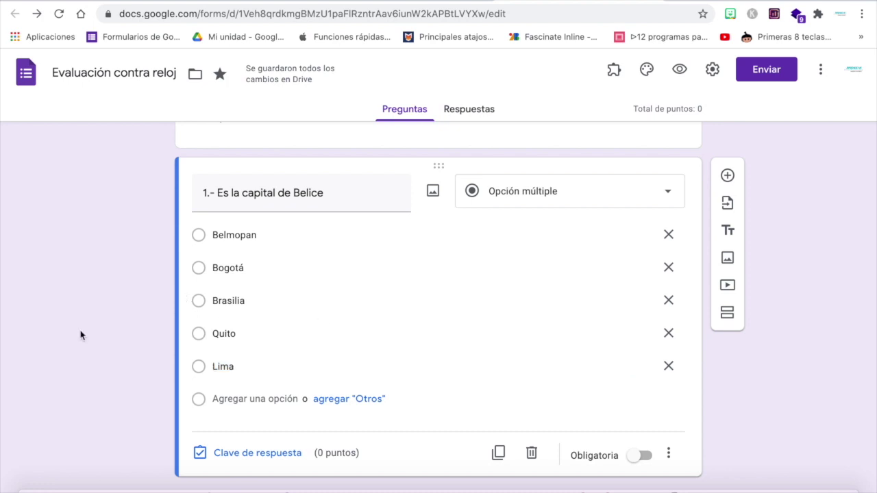
{"action": "left_click", "coordinate": [279, 2]}
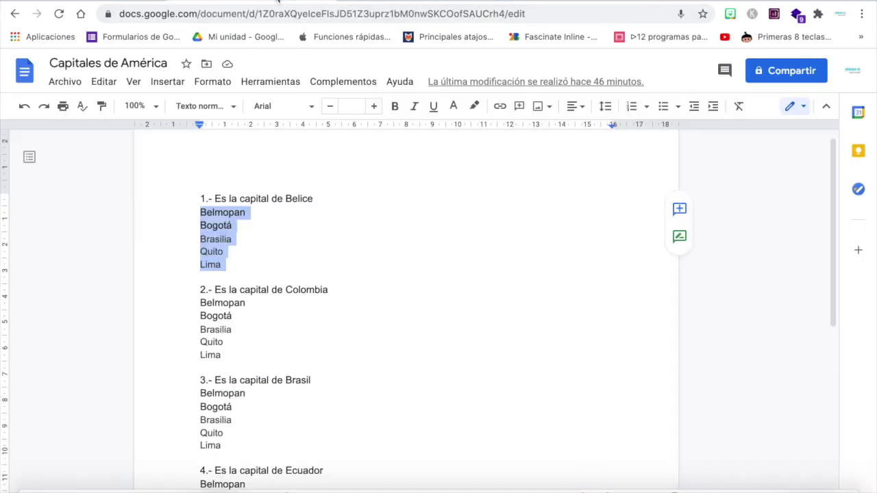
{"action": "left_click_drag", "start_coordinate": [200, 302], "coordinate": [229, 362]}
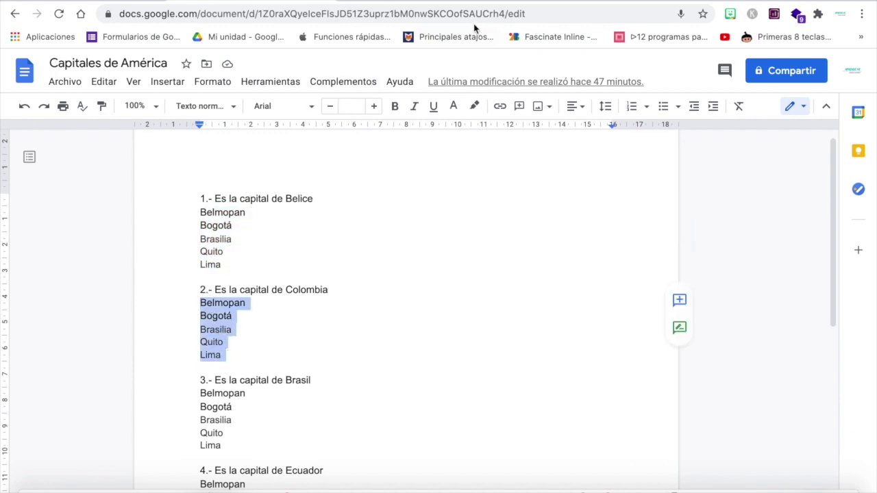
{"action": "left_click", "coordinate": [589, 1]}
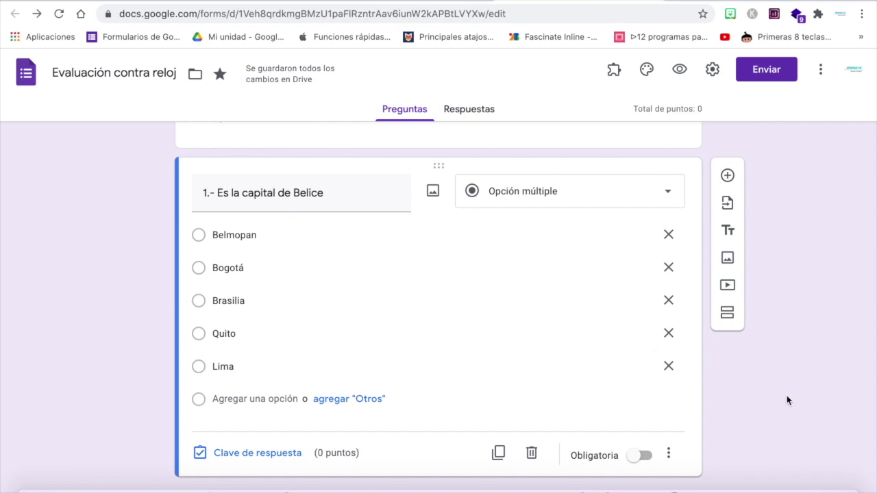
{"action": "left_click", "coordinate": [285, 1]}
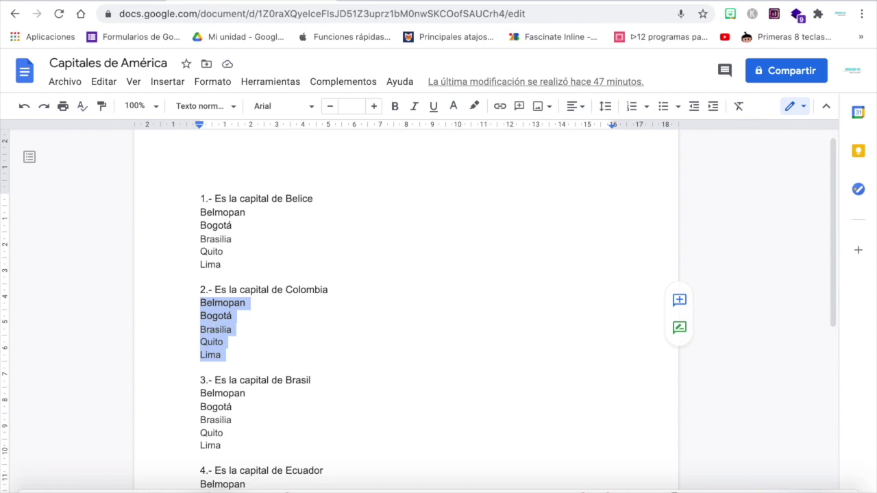
{"action": "left_click", "coordinate": [565, 1]}
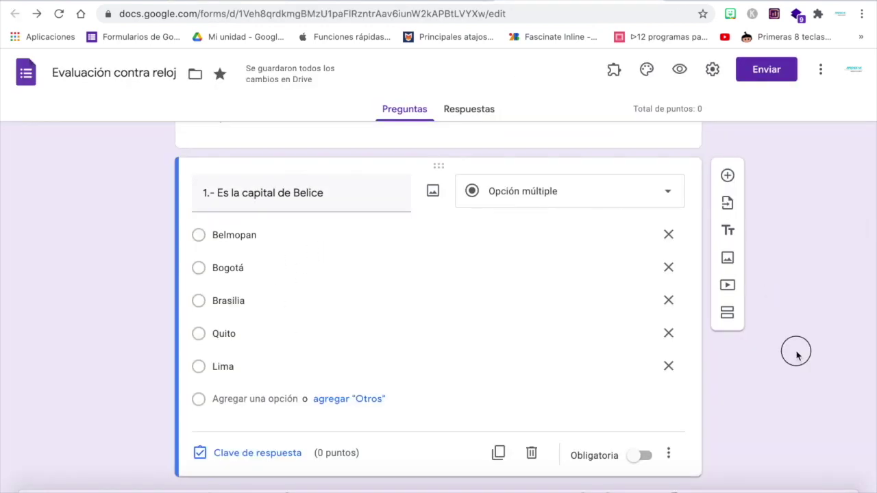
Mark Belmopan correct for 2 points, make question 1 required, and duplicate it.
{"action": "left_click", "coordinate": [277, 451]}
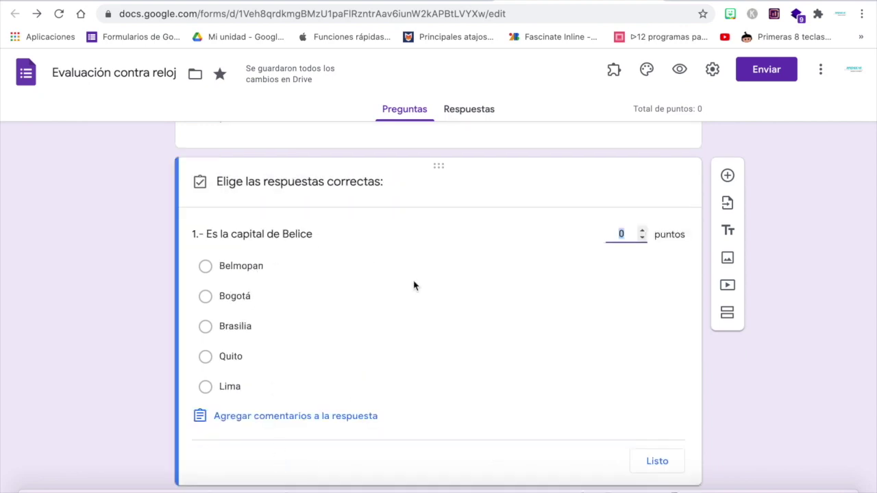
{"action": "left_click", "coordinate": [582, 263]}
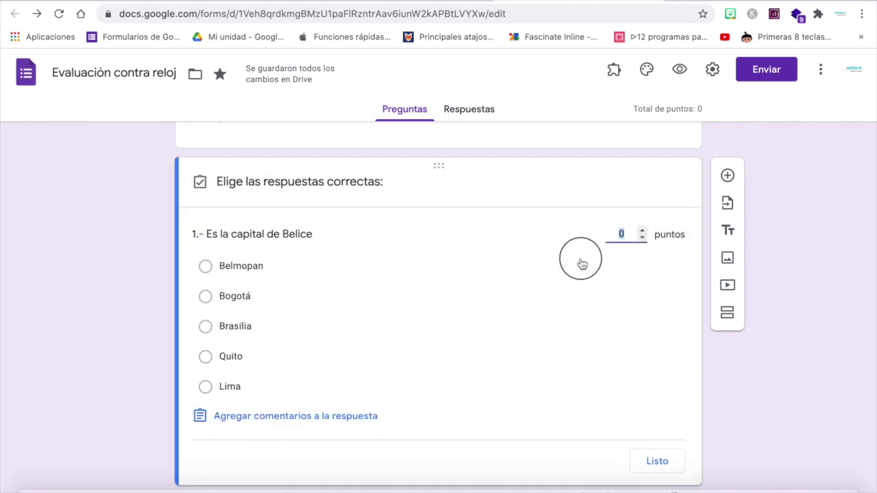
{"action": "left_click", "coordinate": [642, 231]}
{"action": "left_click", "coordinate": [642, 231]}
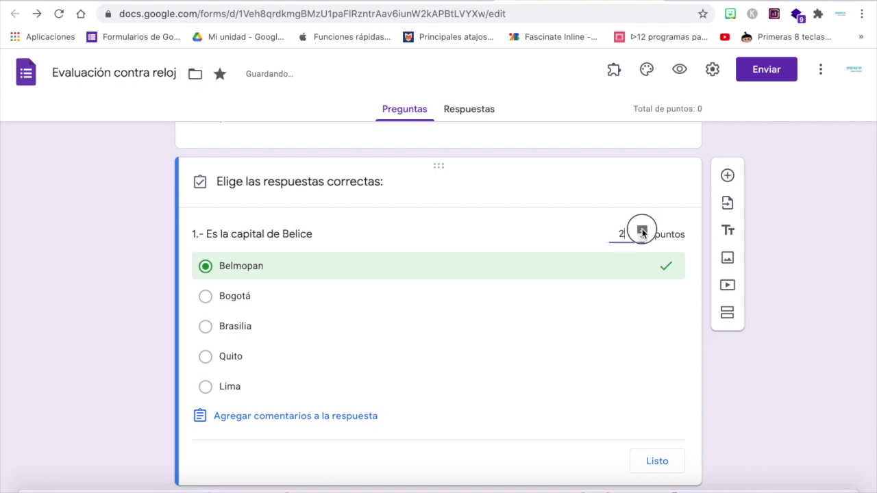
{"action": "left_click", "coordinate": [659, 464]}
{"action": "left_click", "coordinate": [645, 456]}
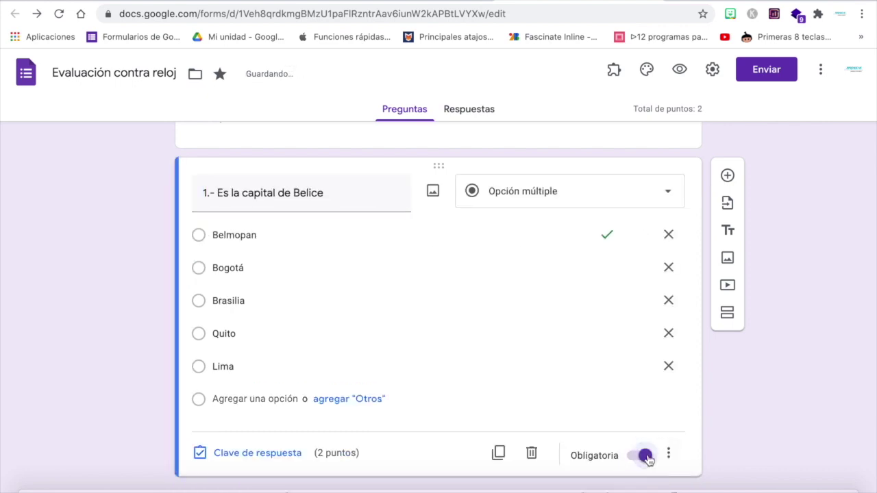
{"action": "left_click", "coordinate": [498, 456]}
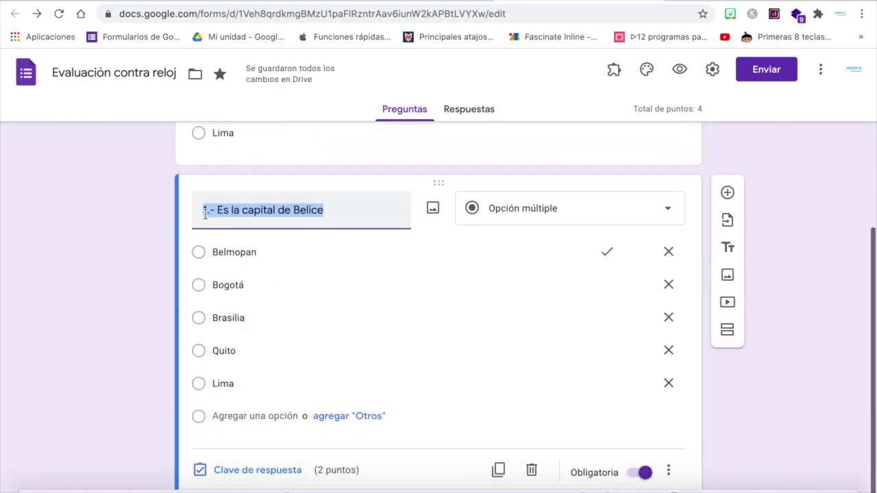
Retitle the copied question to '2.- Es la capital de Colombia'.
{"action": "left_click", "coordinate": [206, 210]}
{"action": "key", "text": "BackSpace"}
{"action": "type", "text": "2"}
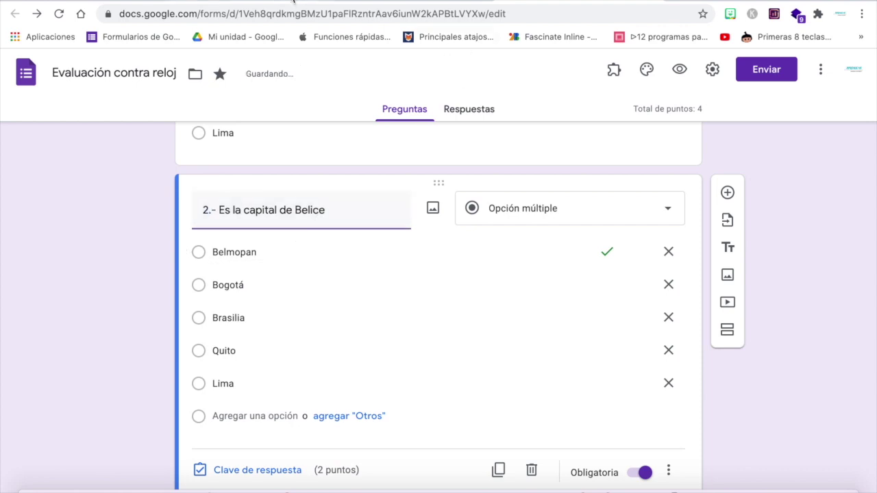
{"action": "left_click", "coordinate": [293, 2]}
{"action": "left_click", "coordinate": [560, 2]}
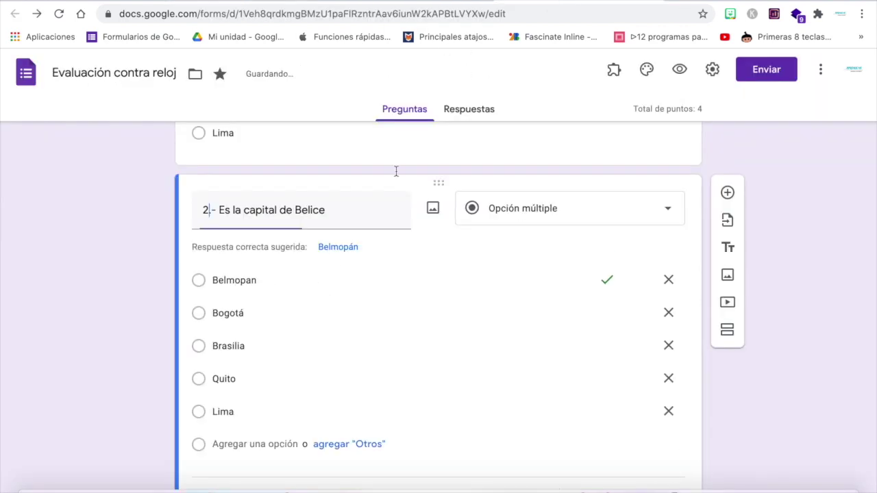
{"action": "left_click_drag", "start_coordinate": [326, 211], "coordinate": [295, 213]}
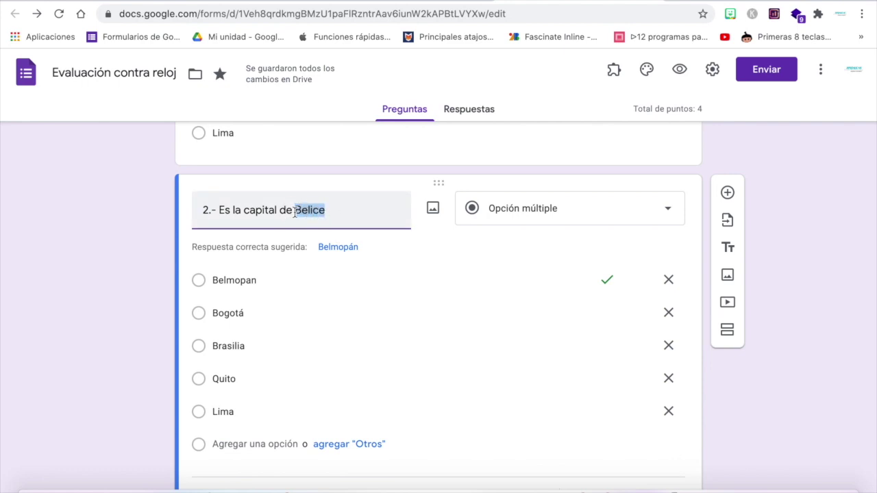
{"action": "type", "text": "Colombia"}
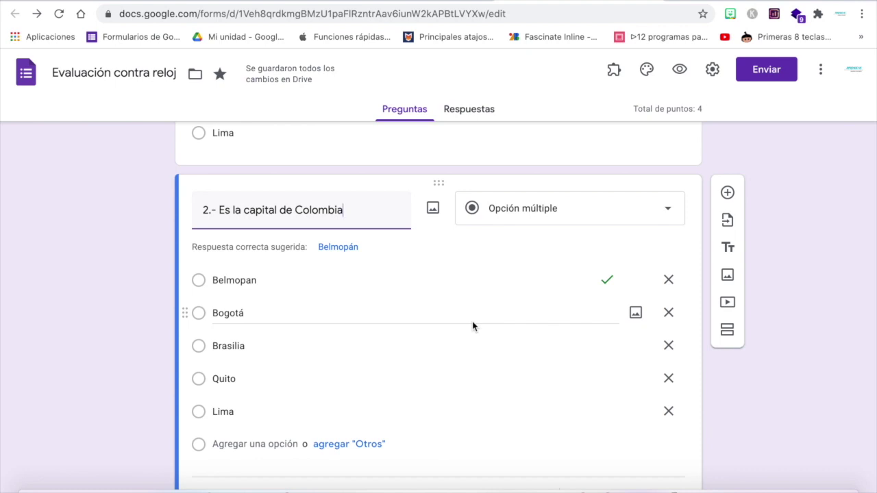
{"action": "scroll", "coordinate": [410, 368], "scroll_direction": "down", "scroll_amount": 1}
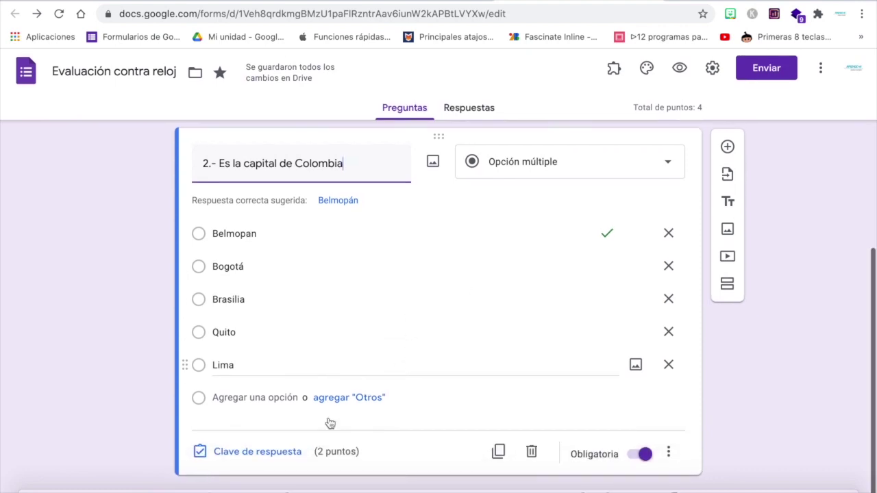
Make Bogotá the only correct answer for question 2, then duplicate the question.
{"action": "left_click", "coordinate": [269, 463]}
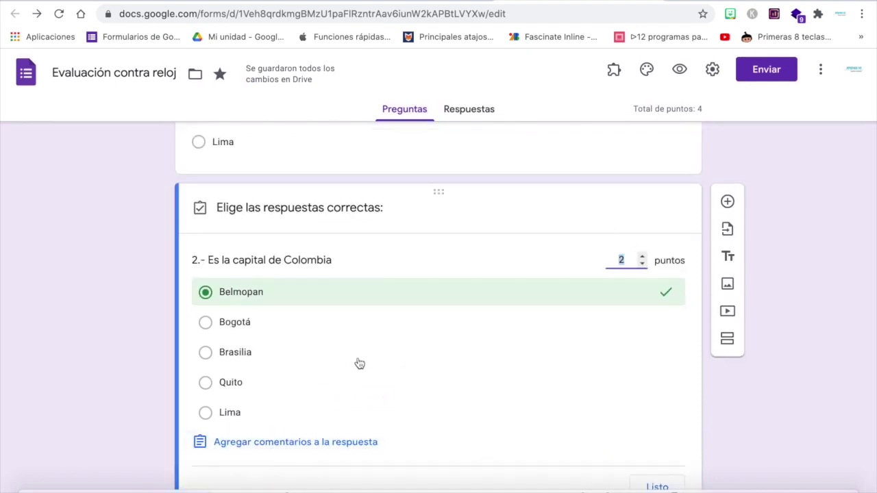
{"action": "left_click", "coordinate": [360, 325]}
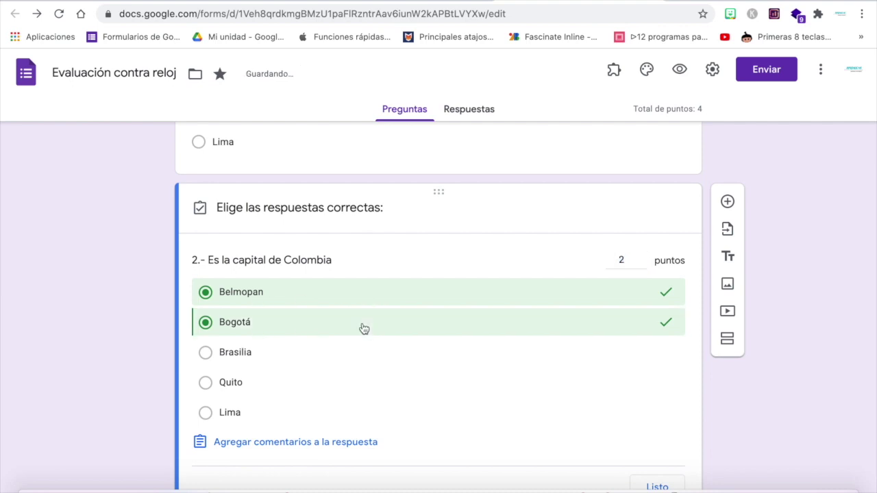
{"action": "left_click", "coordinate": [672, 292]}
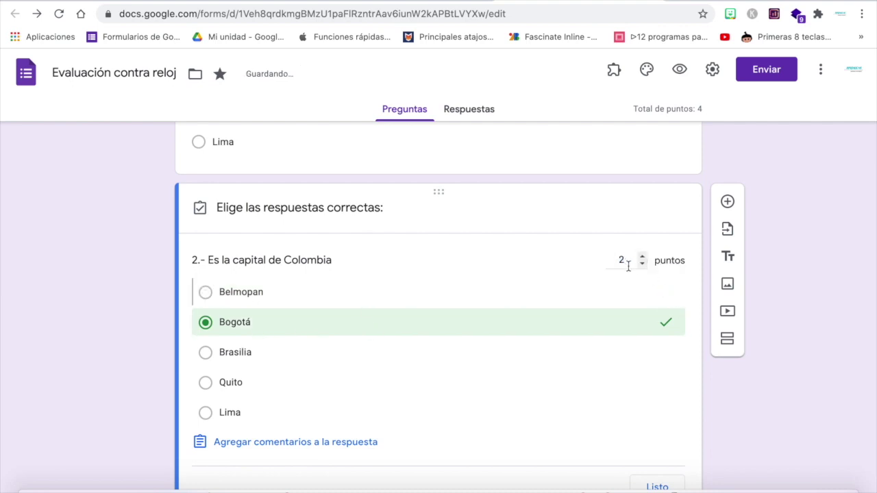
{"action": "scroll", "coordinate": [592, 355], "scroll_direction": "down", "scroll_amount": 1}
{"action": "left_click", "coordinate": [658, 452]}
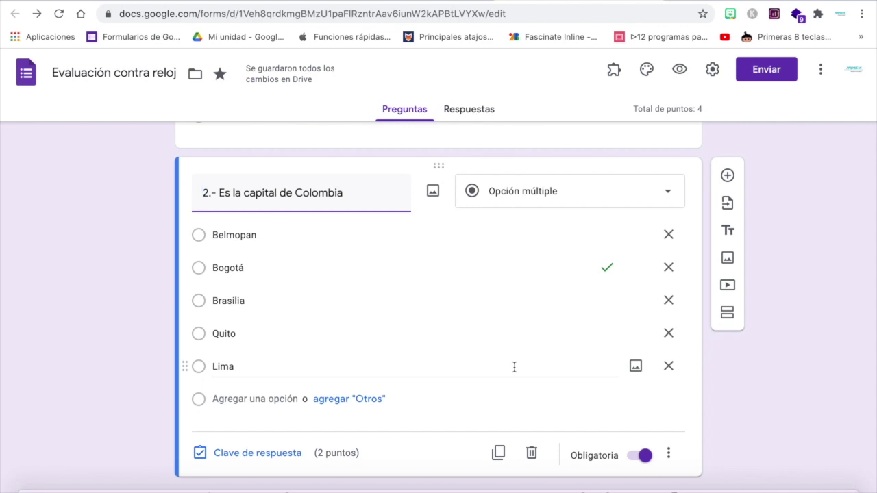
{"action": "left_click", "coordinate": [498, 453]}
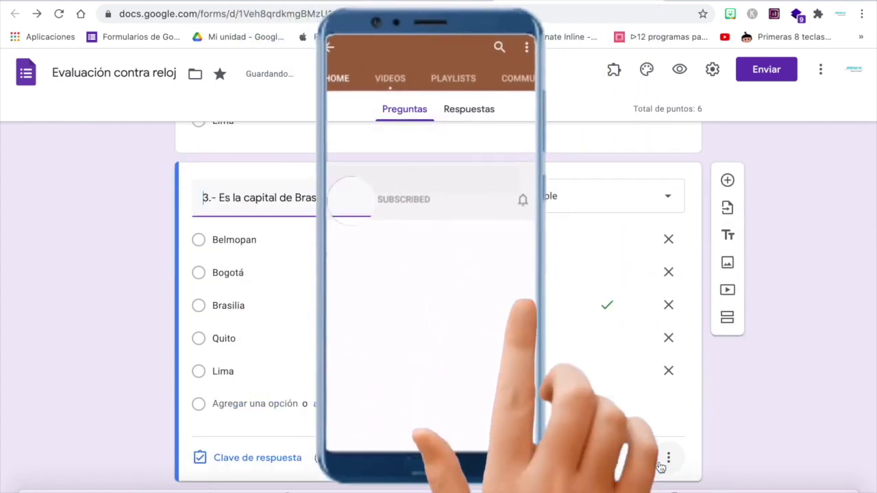
Duplicate the question once more and confirm the quiz total reads 10 points.
{"action": "left_click", "coordinate": [498, 462]}
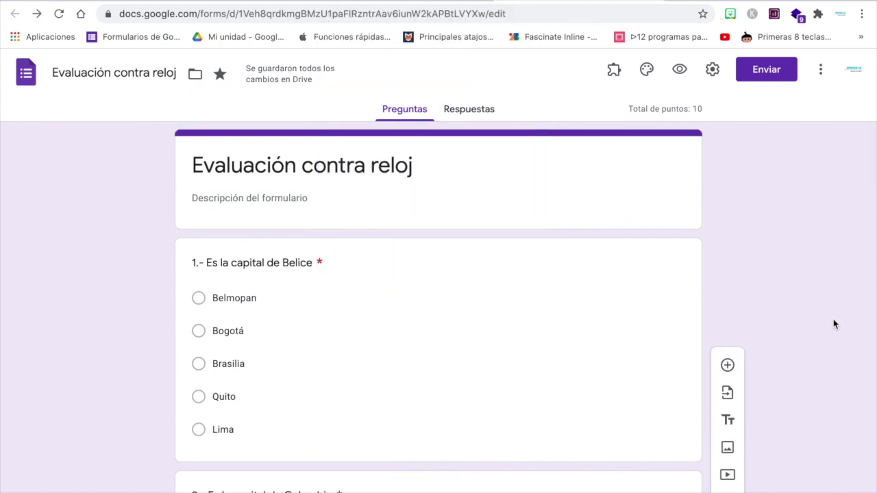
{"action": "scroll", "coordinate": [834, 324], "scroll_direction": "down", "scroll_amount": 12}
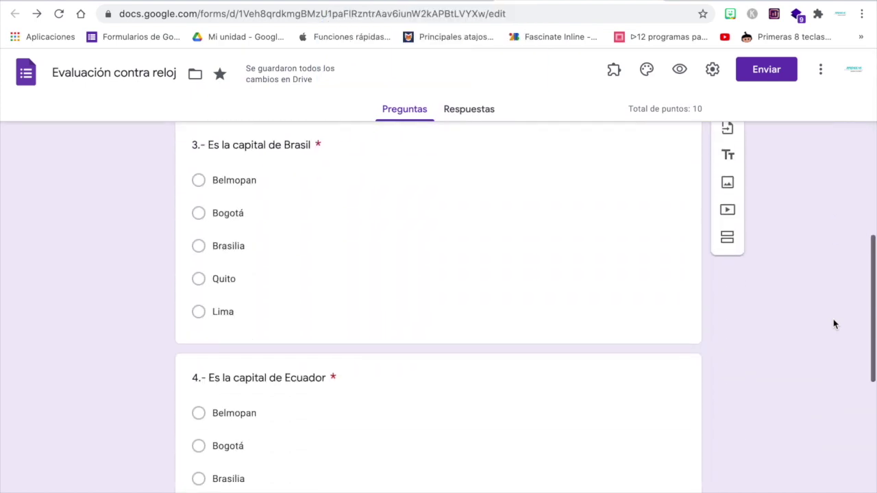
{"action": "scroll", "coordinate": [835, 324], "scroll_direction": "down", "scroll_amount": 3}
{"action": "scroll", "coordinate": [836, 323], "scroll_direction": "up", "scroll_amount": 15}
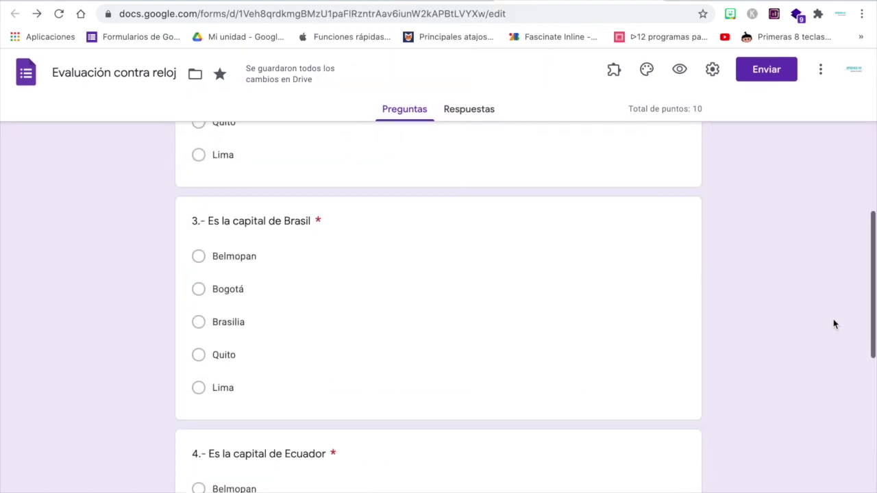
{"action": "double_click", "coordinate": [699, 108]}
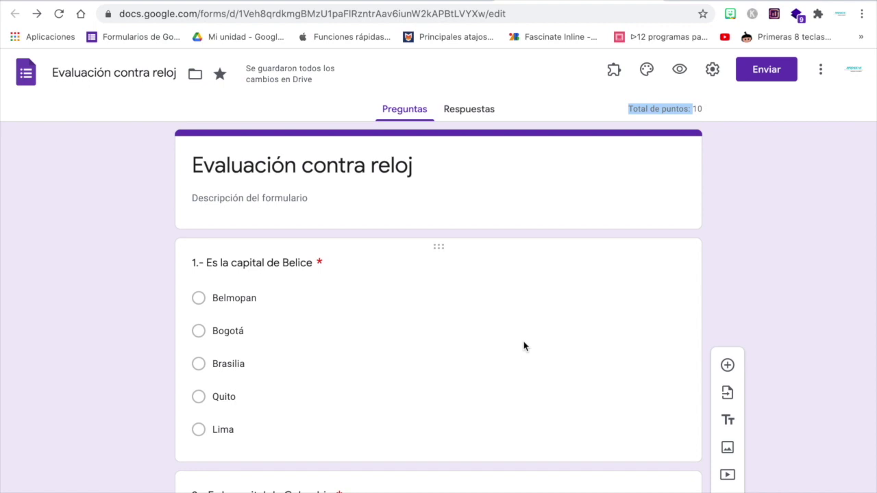
{"action": "left_click", "coordinate": [843, 461]}
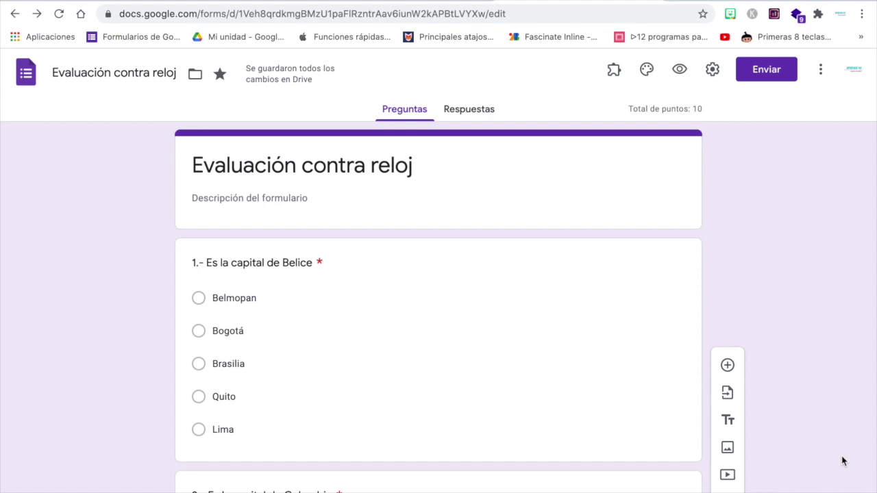
Search the add-ons marketplace for 'quilgo' and install Quilgo - Timer & Proctoring.
{"action": "left_click", "coordinate": [822, 77]}
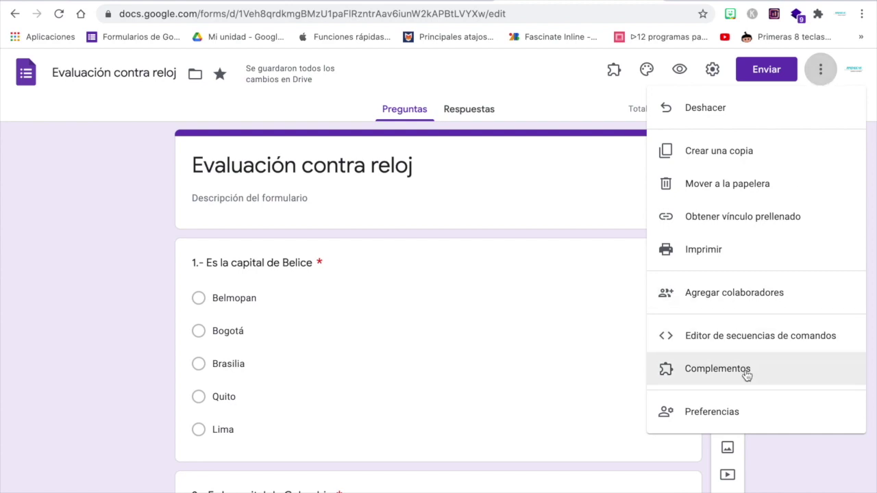
{"action": "left_click", "coordinate": [746, 374]}
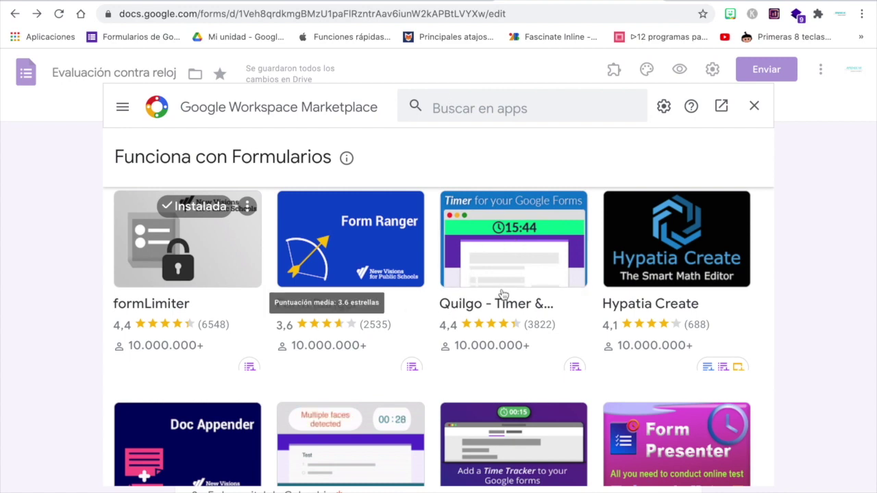
{"action": "left_click", "coordinate": [481, 109]}
{"action": "type", "text": "quilgo"}
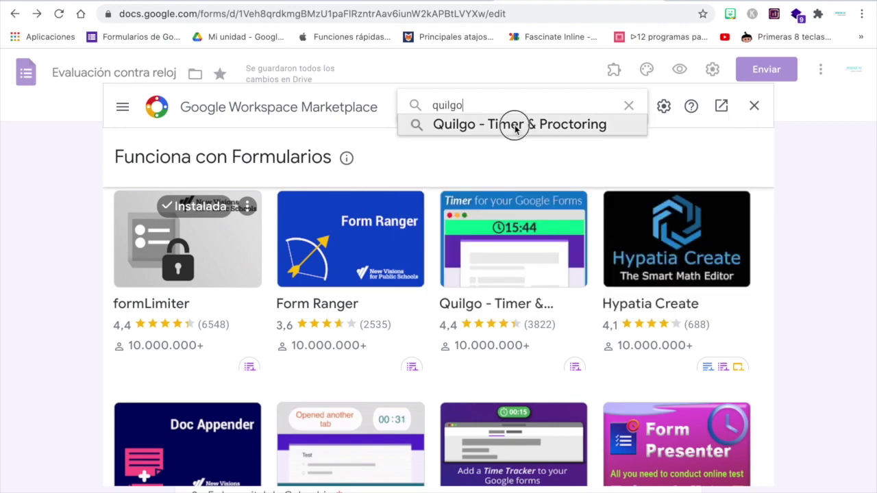
{"action": "left_click", "coordinate": [514, 125]}
{"action": "left_click", "coordinate": [198, 267]}
{"action": "left_click", "coordinate": [442, 264]}
{"action": "left_click", "coordinate": [554, 381]}
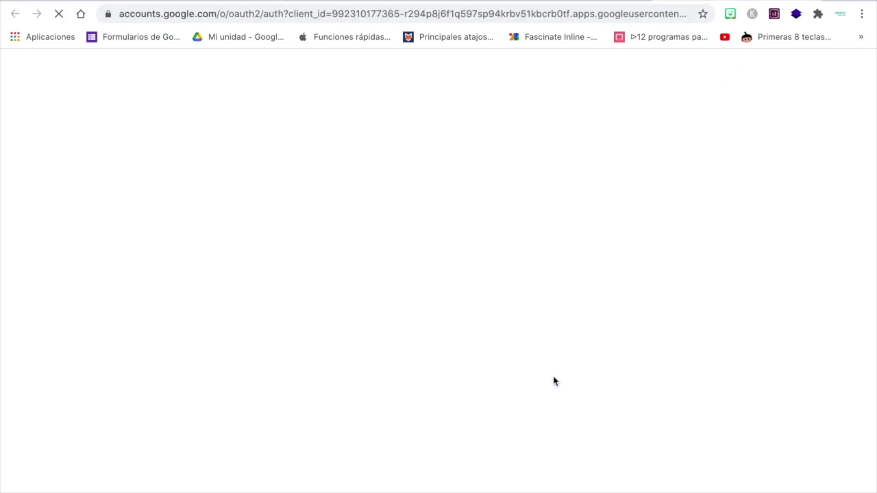
Choose the Google account and allow Quilgo the requested access.
{"action": "left_click", "coordinate": [380, 287]}
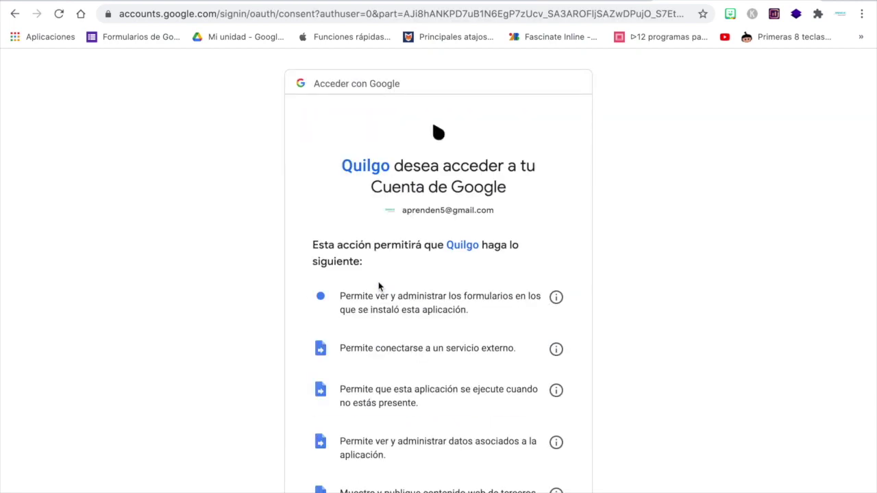
{"action": "scroll", "coordinate": [380, 286], "scroll_direction": "down", "scroll_amount": 3}
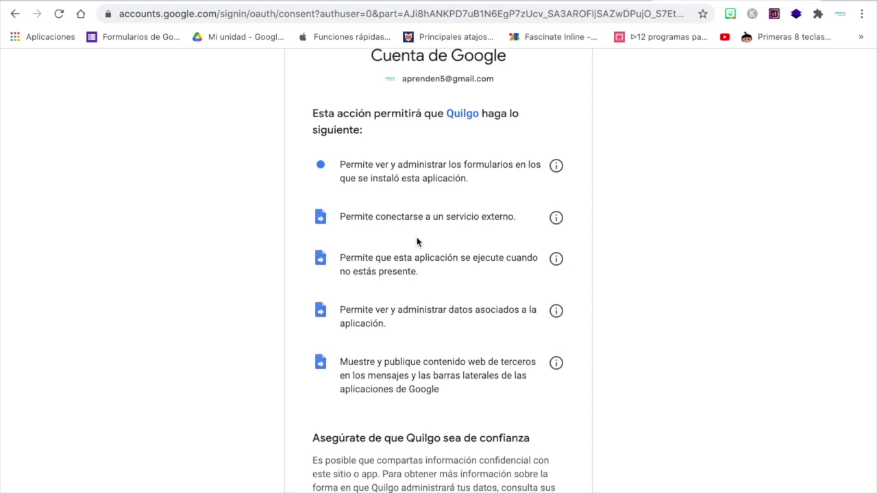
{"action": "scroll", "coordinate": [417, 241], "scroll_direction": "down", "scroll_amount": 2}
{"action": "scroll", "coordinate": [417, 242], "scroll_direction": "down", "scroll_amount": 2}
{"action": "left_click", "coordinate": [527, 423]}
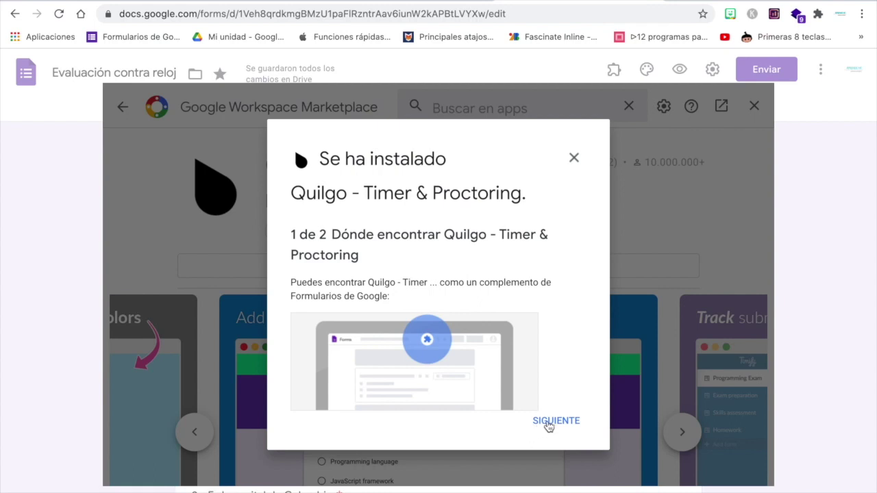
Finish the Quilgo installation and open its additional setup page on the Quilgo site.
{"action": "left_click", "coordinate": [553, 422]}
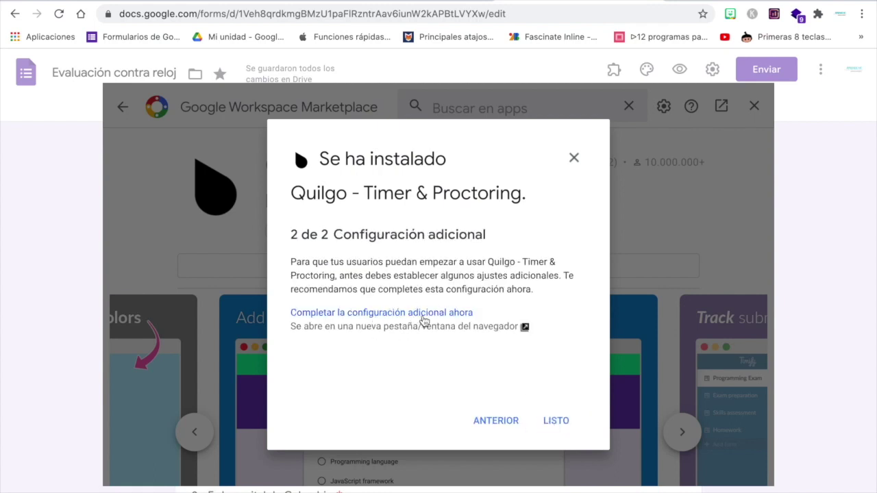
{"action": "left_click", "coordinate": [423, 317]}
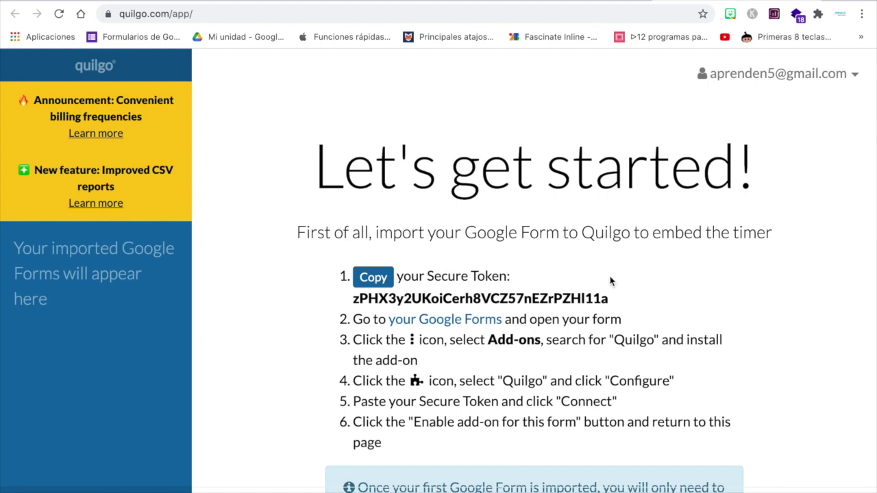
Select the Quilgo secure token, then return to the Google Forms tab.
{"action": "left_click_drag", "start_coordinate": [616, 299], "coordinate": [352, 299]}
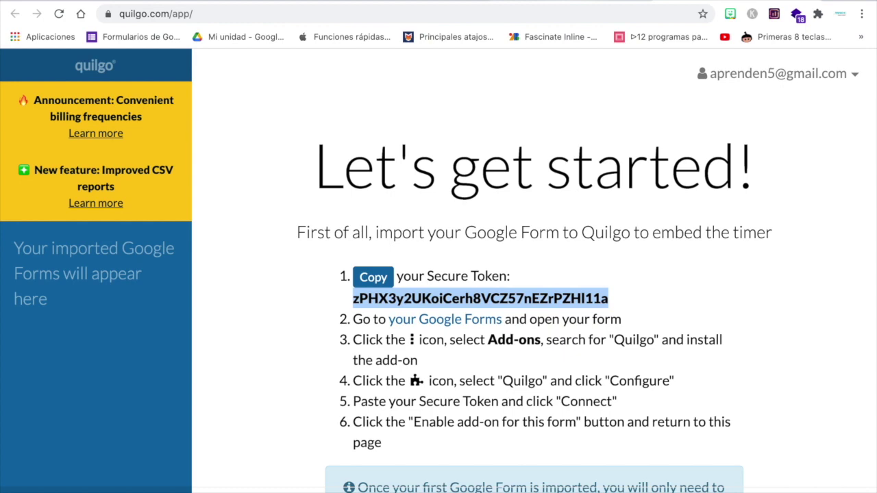
{"action": "left_click", "coordinate": [542, 1]}
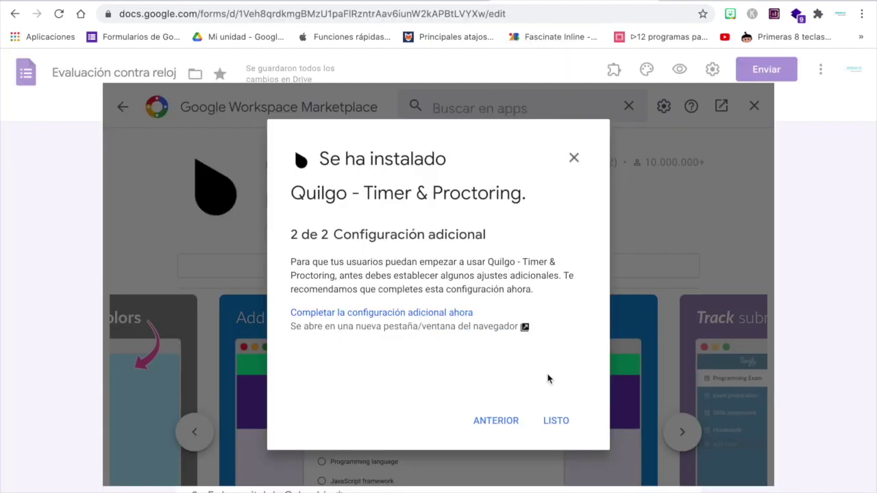
Dismiss the install message and enable the Quilgo add-on for the Evaluación contra reloj form.
{"action": "left_click", "coordinate": [557, 421]}
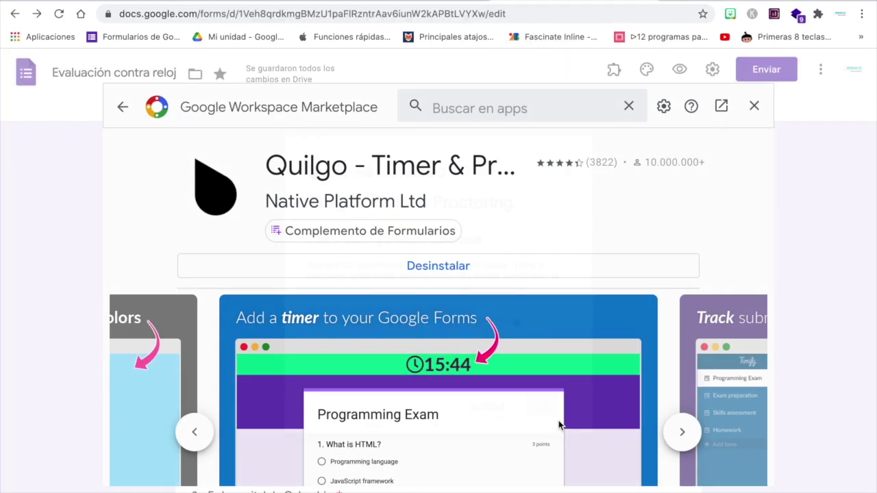
{"action": "left_click", "coordinate": [754, 107]}
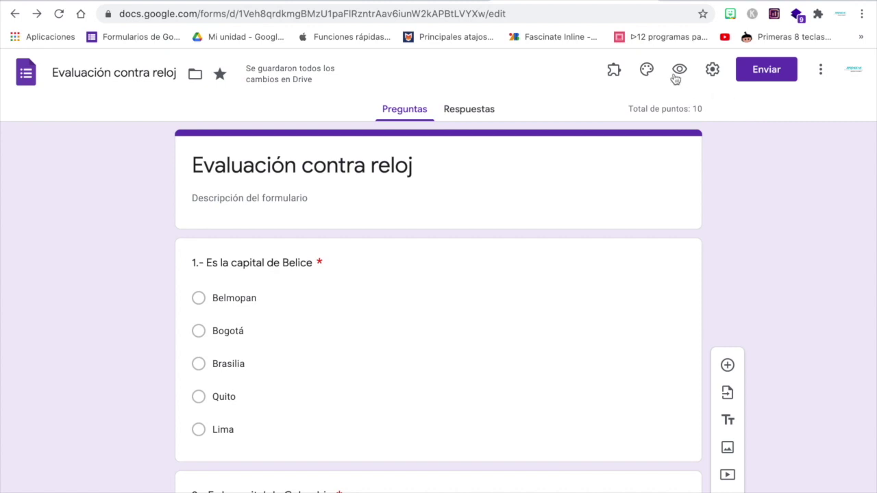
{"action": "left_click", "coordinate": [614, 70]}
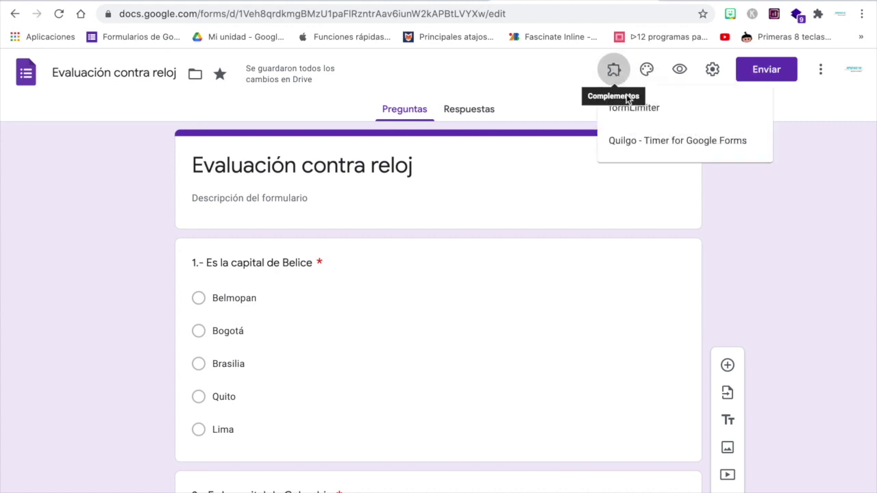
{"action": "left_click", "coordinate": [628, 147]}
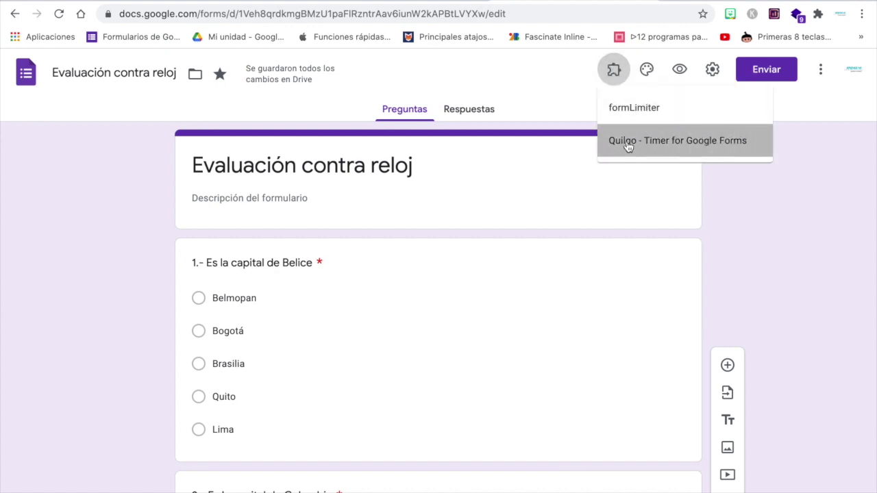
{"action": "left_click", "coordinate": [382, 142]}
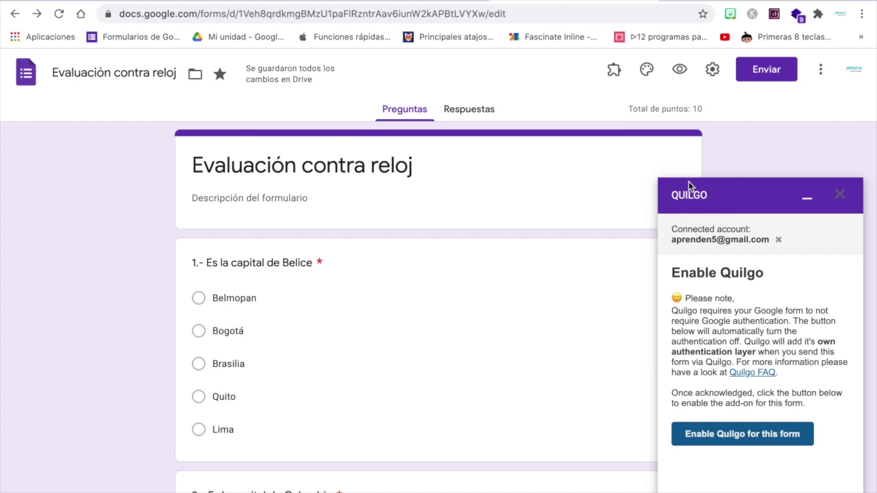
{"action": "left_click", "coordinate": [736, 435]}
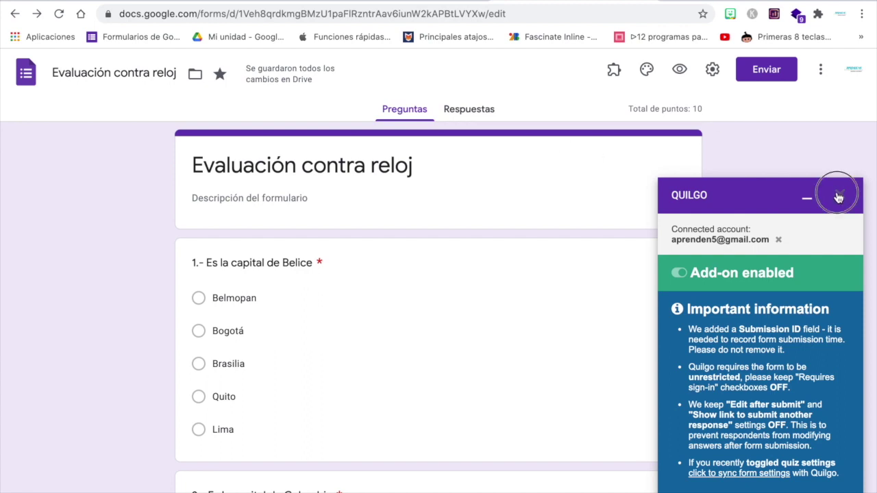
Start creating Quilgo tests and enter the first respondent's email address.
{"action": "left_click", "coordinate": [839, 197]}
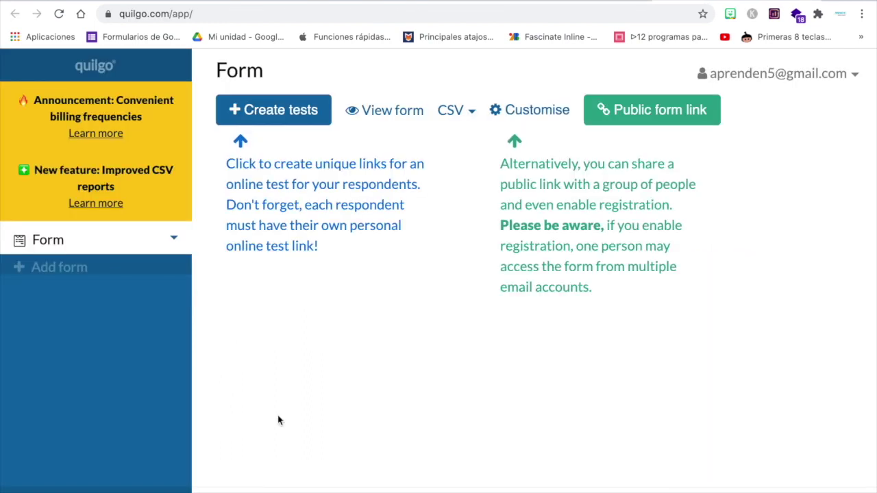
{"action": "left_click", "coordinate": [281, 110]}
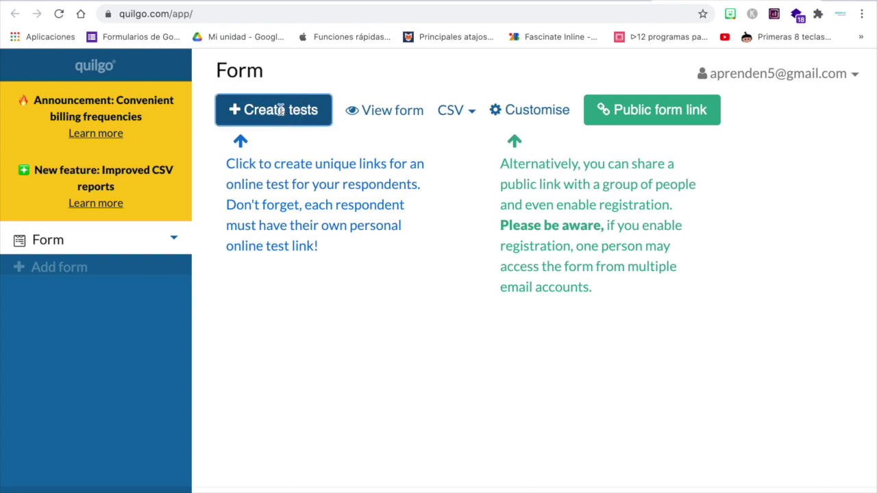
{"action": "scroll", "coordinate": [392, 208], "scroll_direction": "down", "scroll_amount": 1}
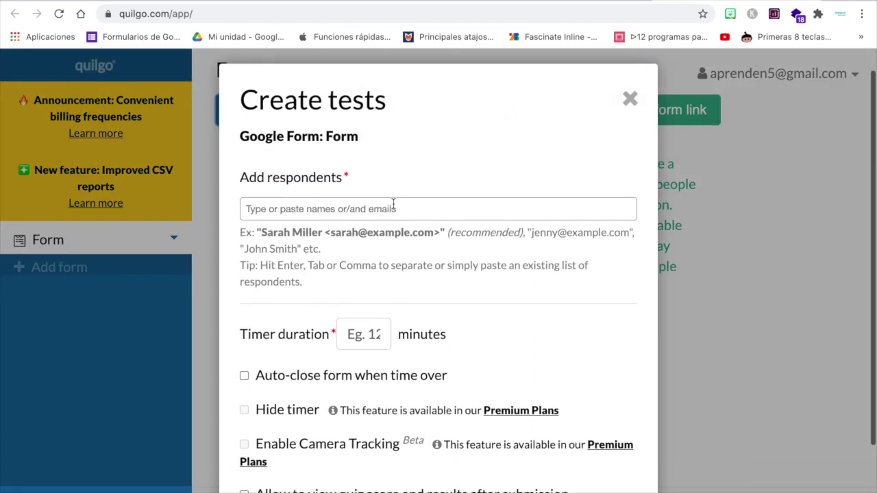
{"action": "left_click", "coordinate": [317, 206]}
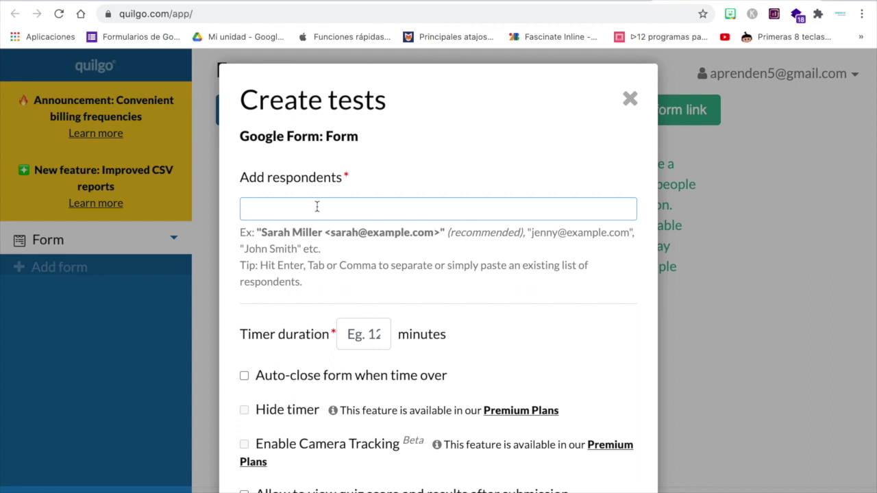
{"action": "left_click", "coordinate": [456, 226]}
Set the timer duration to 1 minute, add the second respondent's email, and create the tests.
{"action": "scroll", "coordinate": [457, 225], "scroll_direction": "down", "scroll_amount": 2}
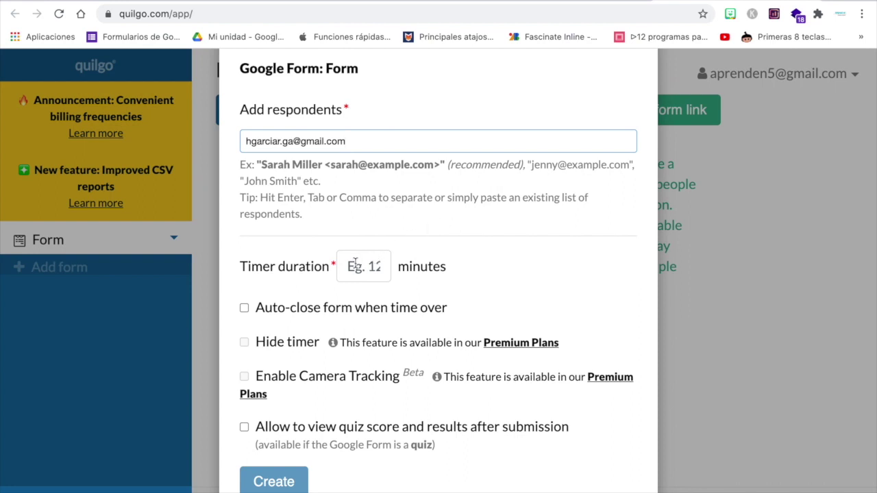
{"action": "left_click", "coordinate": [382, 265]}
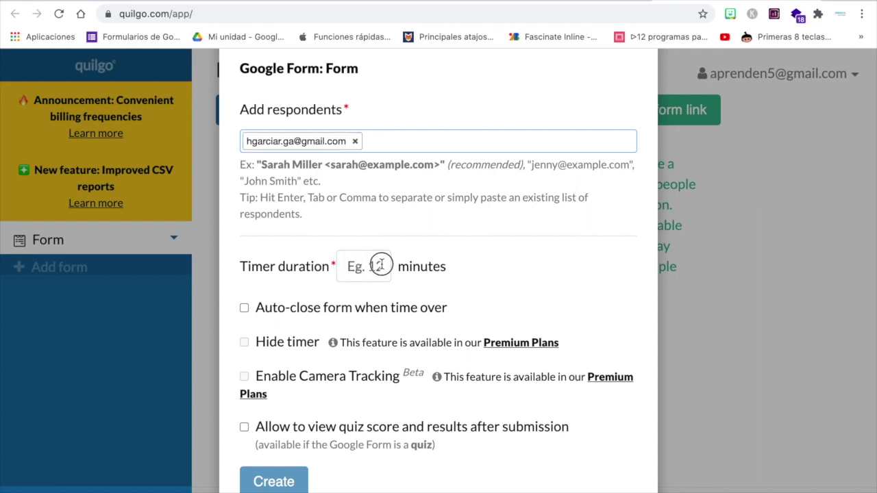
{"action": "type", "text": "1"}
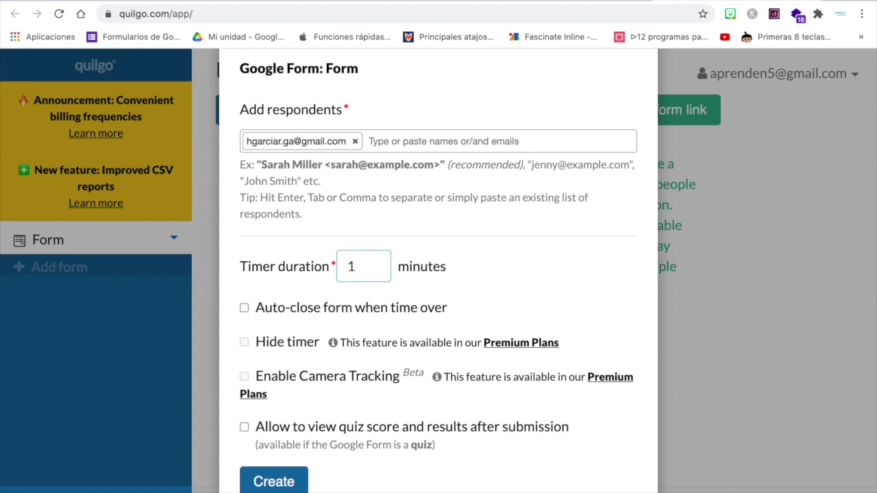
{"action": "left_click", "coordinate": [409, 142]}
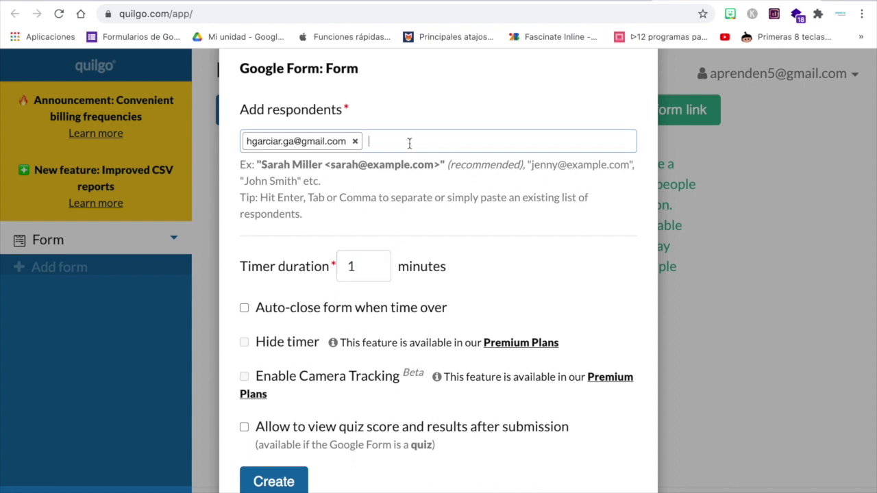
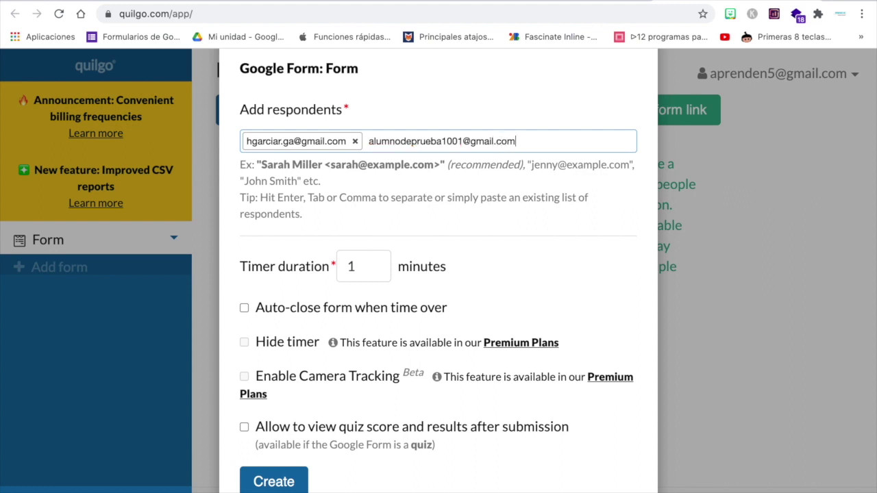
{"action": "key", "text": "Return"}
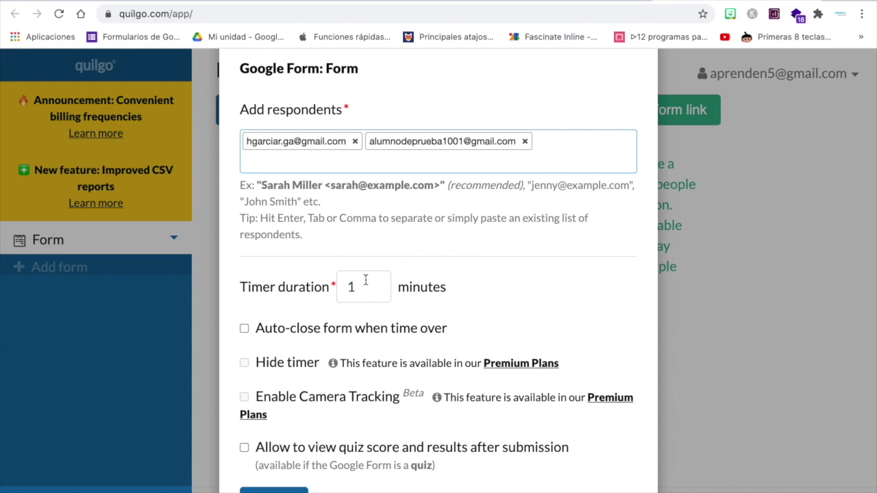
{"action": "left_click", "coordinate": [274, 490]}
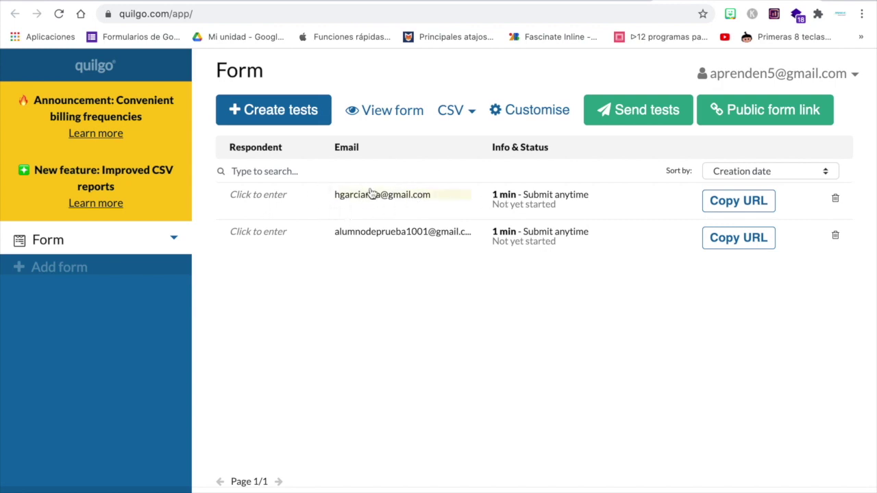
Name the two respondent rows Alumno 1 and Alumno 2.
{"action": "left_click", "coordinate": [255, 194]}
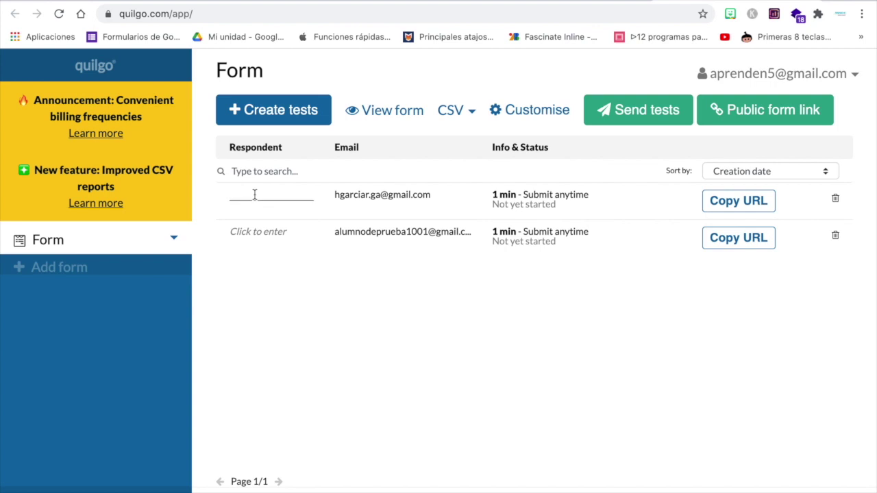
{"action": "type", "text": "Alumno 1"}
{"action": "left_click", "coordinate": [252, 228]}
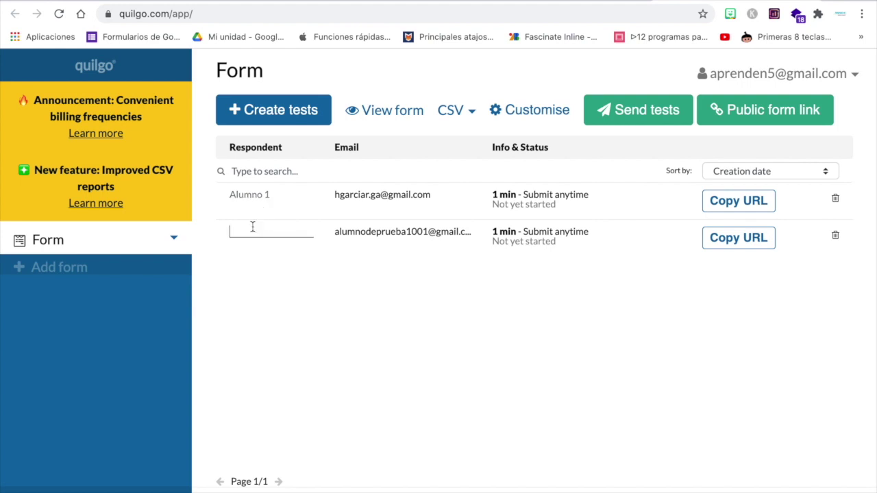
{"action": "type", "text": "Alumno 2"}
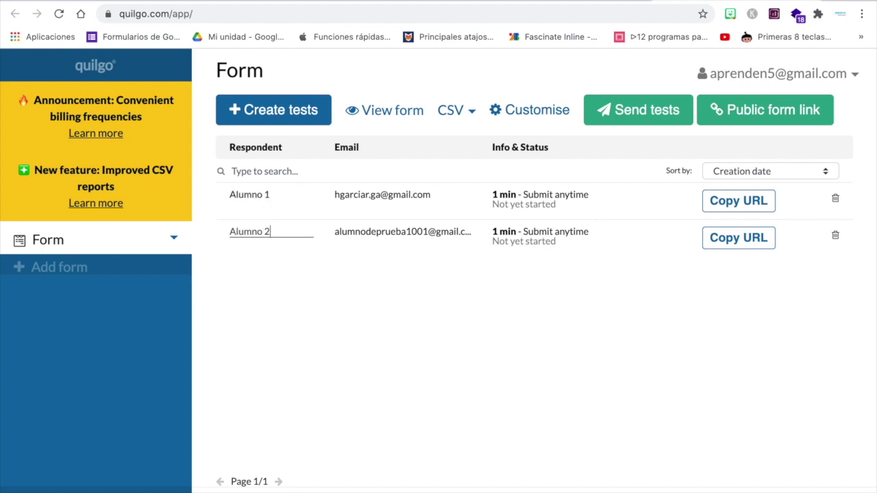
{"action": "left_click", "coordinate": [293, 285]}
Select both Alumno 1 and Alumno 2 tests for bulk sending.
{"action": "left_click", "coordinate": [644, 121]}
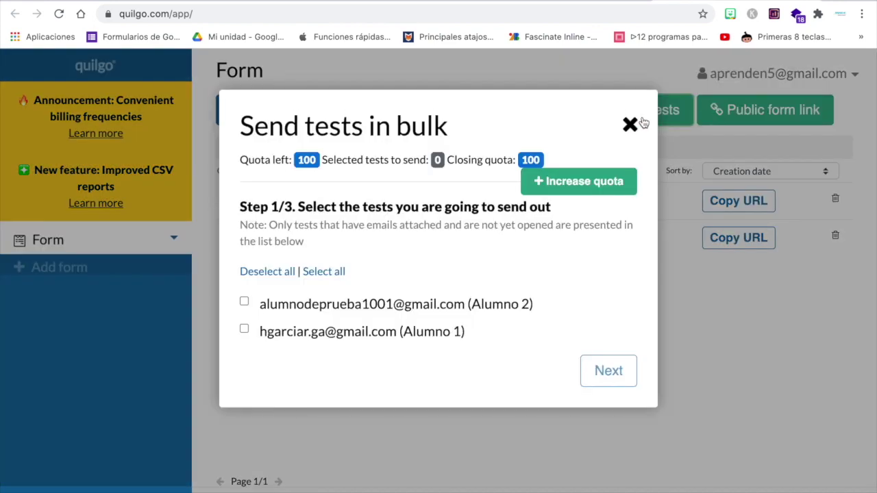
{"action": "left_click", "coordinate": [245, 303]}
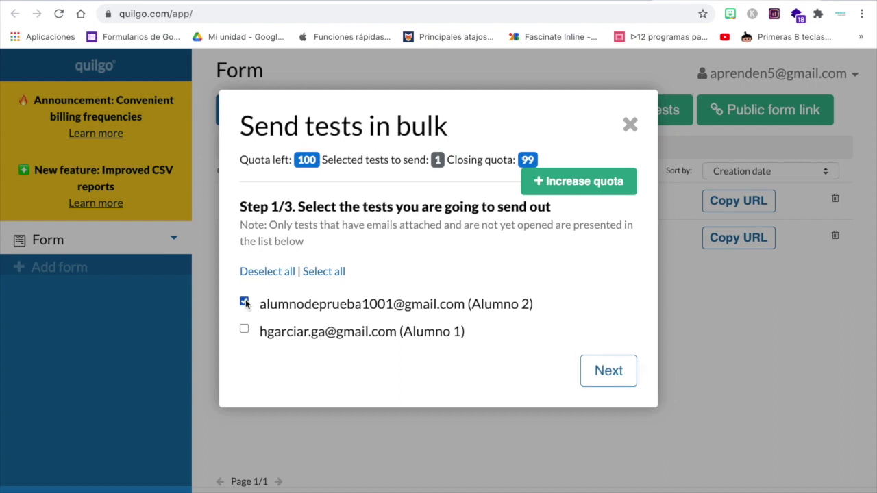
{"action": "left_click", "coordinate": [244, 329]}
{"action": "double_click", "coordinate": [298, 163]}
{"action": "left_click", "coordinate": [350, 160]}
{"action": "left_click", "coordinate": [605, 370]}
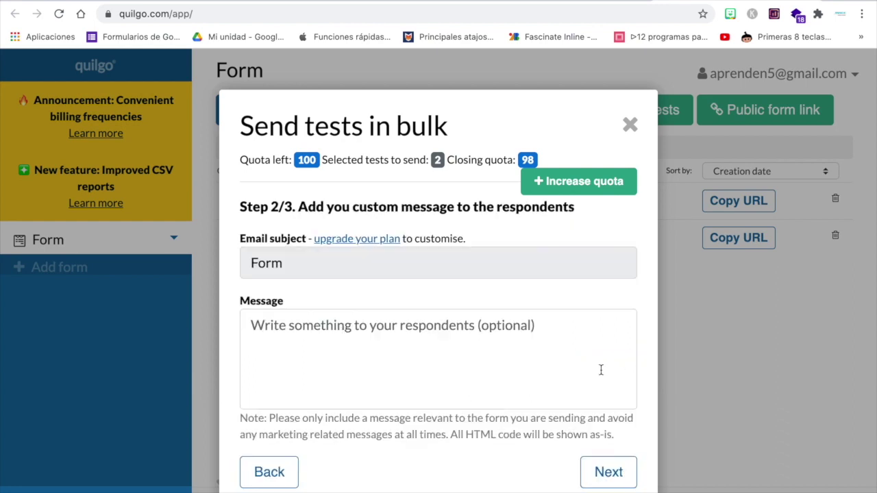
Write the 'Por favor realiza el siguiente examen… 1 minuto' message, review it, and send the tests.
{"action": "left_click", "coordinate": [308, 335]}
{"action": "type", "text": "Por favor realiza el siguiente examen el cual tiene limite de tiempo de 1 minuto a partir de que hagas clic en el link, éxito."}
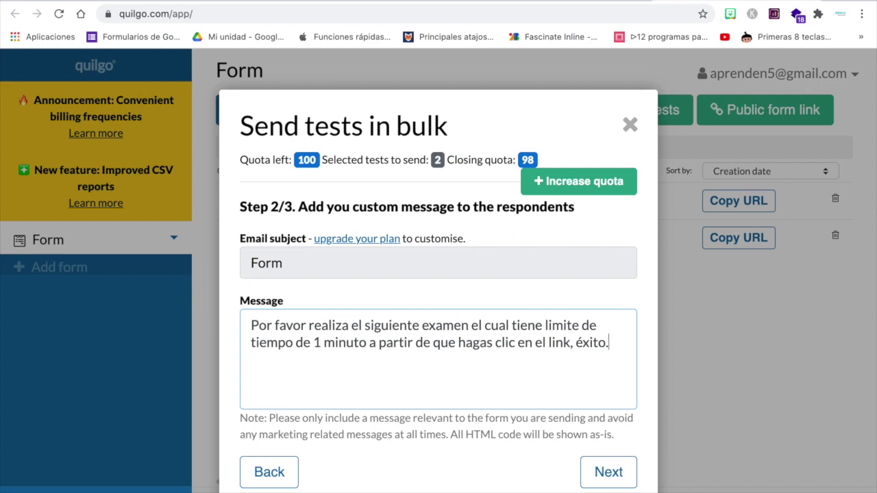
{"action": "left_click", "coordinate": [610, 473]}
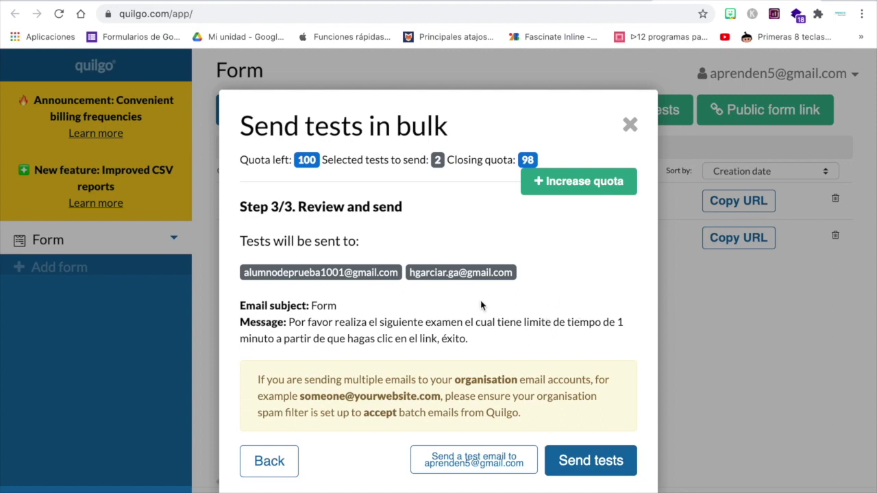
{"action": "left_click_drag", "start_coordinate": [311, 306], "coordinate": [339, 309]}
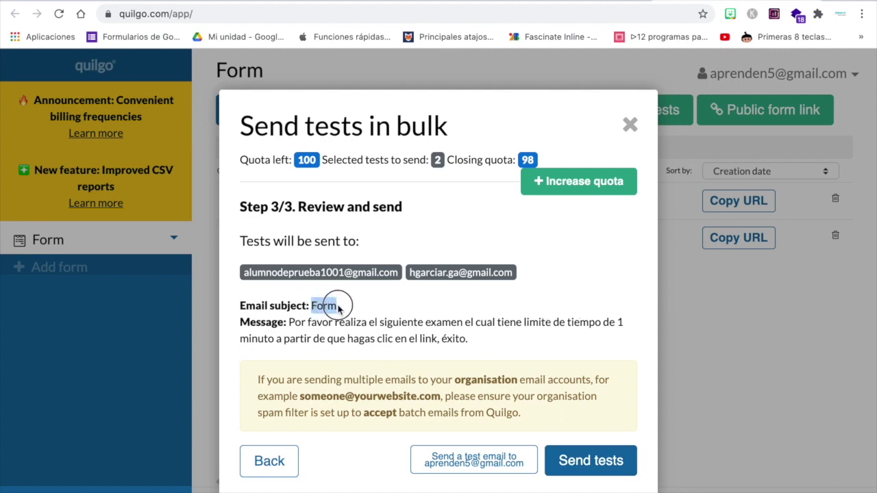
{"action": "left_click_drag", "start_coordinate": [289, 322], "coordinate": [457, 353]}
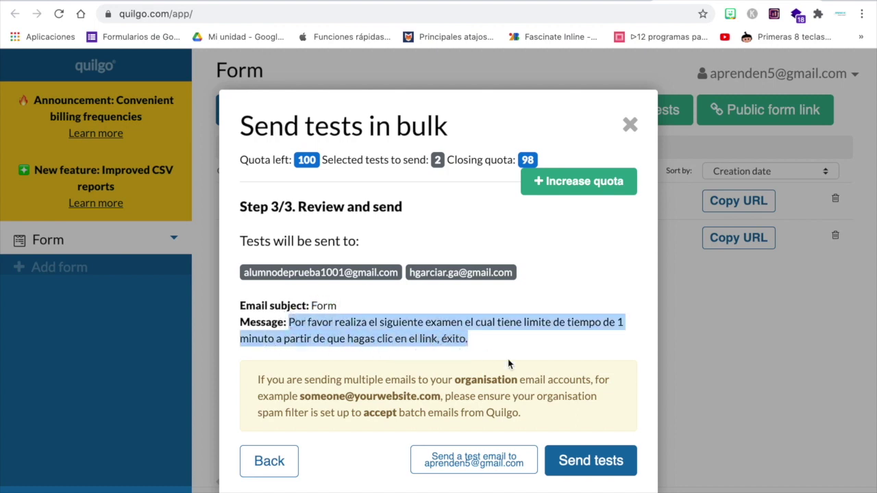
{"action": "left_click", "coordinate": [584, 465]}
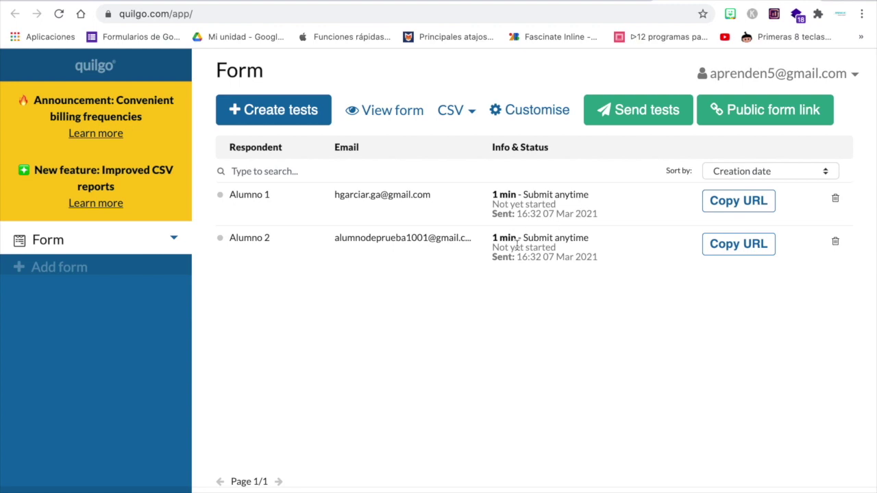
{"action": "key", "text": "ctrl+Up"}
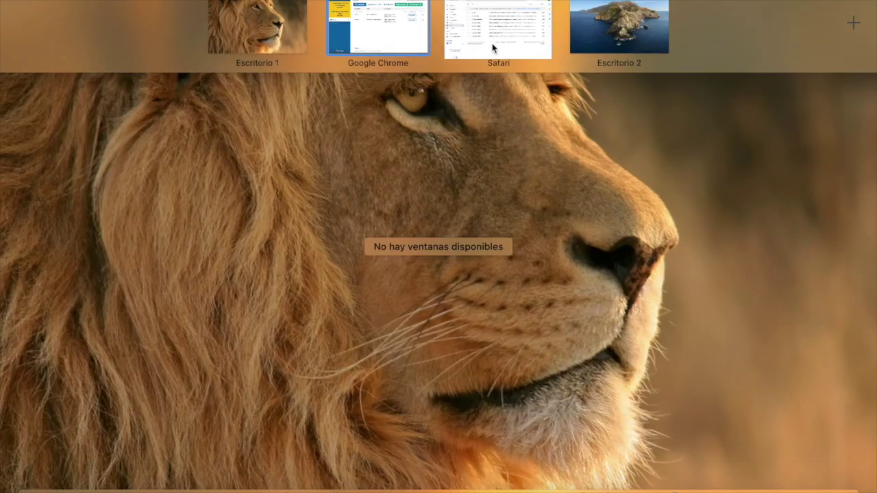
Switch to the Gmail space and read through the Quilgo 'Form' invitation email.
{"action": "left_click", "coordinate": [491, 39]}
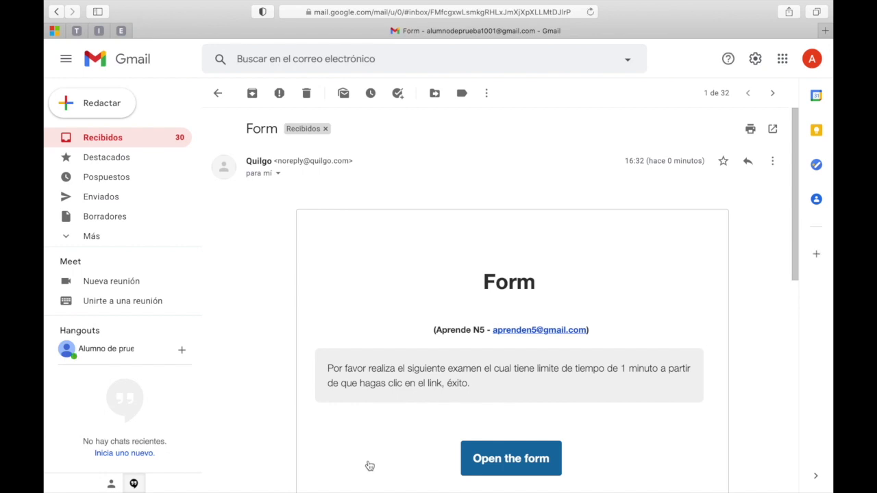
{"action": "scroll", "coordinate": [539, 314], "scroll_direction": "down", "scroll_amount": 1}
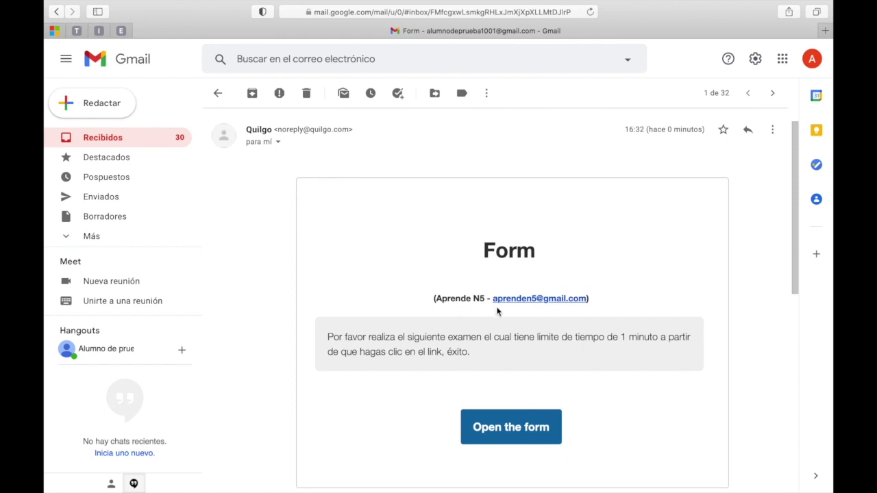
{"action": "scroll", "coordinate": [537, 314], "scroll_direction": "down", "scroll_amount": 1}
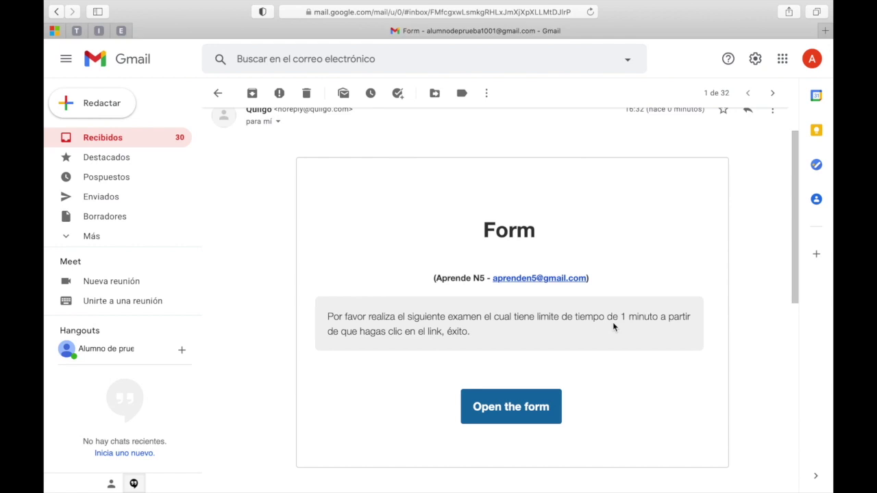
{"action": "scroll", "coordinate": [614, 326], "scroll_direction": "up", "scroll_amount": 2}
{"action": "scroll", "coordinate": [613, 327], "scroll_direction": "down", "scroll_amount": 2}
{"action": "scroll", "coordinate": [614, 327], "scroll_direction": "down", "scroll_amount": 2}
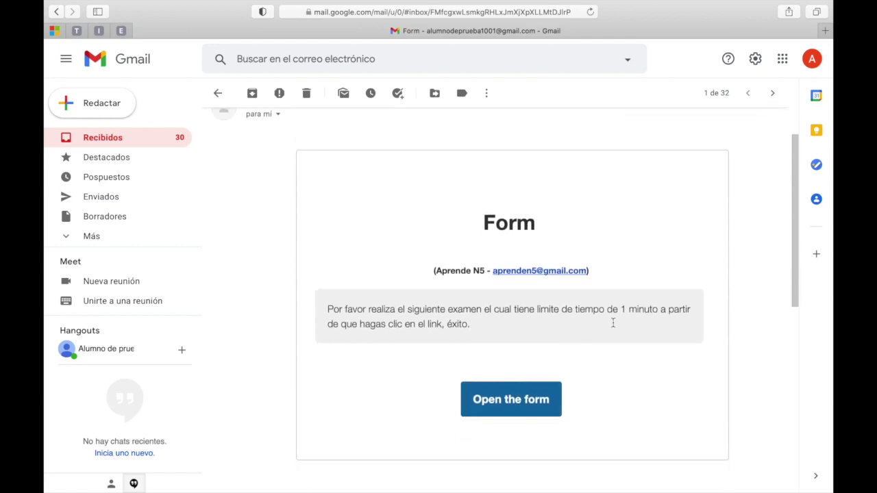
Open the timed form from the invitation, noting the 1 min limit, and start it.
{"action": "left_click", "coordinate": [507, 387]}
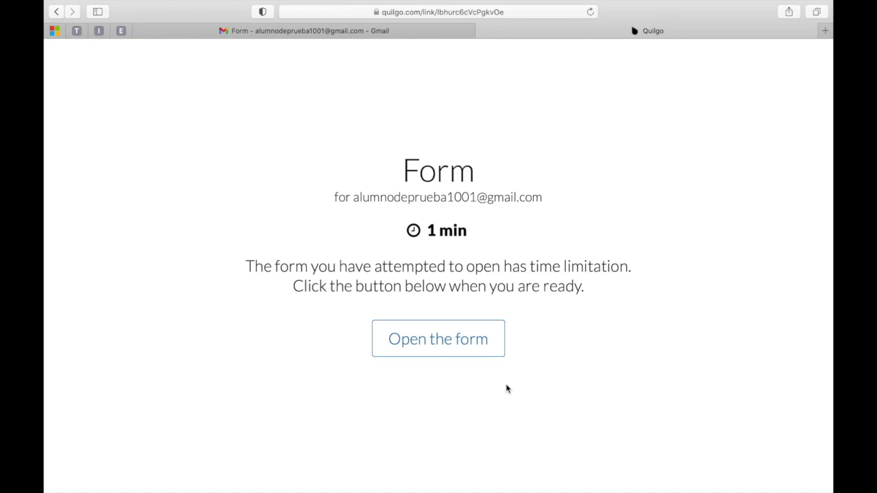
{"action": "left_click", "coordinate": [431, 231]}
{"action": "left_click_drag", "start_coordinate": [431, 231], "coordinate": [483, 226]}
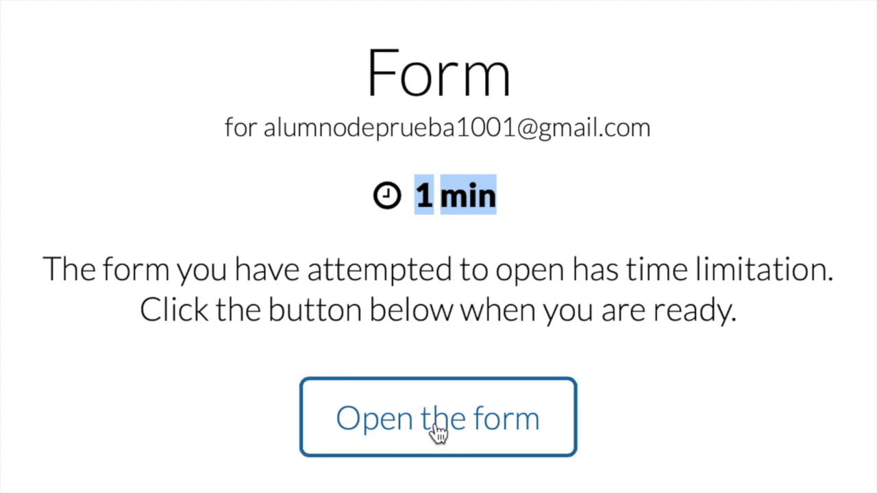
{"action": "left_click", "coordinate": [464, 429]}
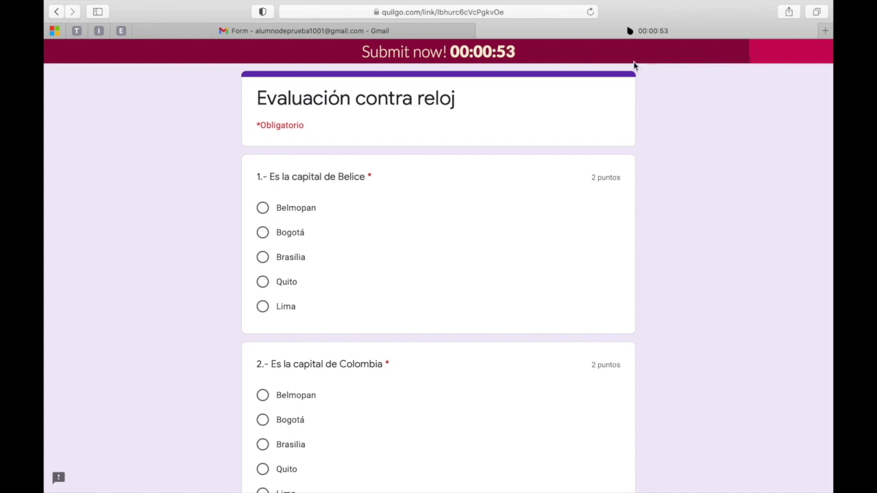
Answer Belmopan, Bogotá, Brasilia, Quito and Lima, then submit the quiz.
{"action": "left_click", "coordinate": [262, 208]}
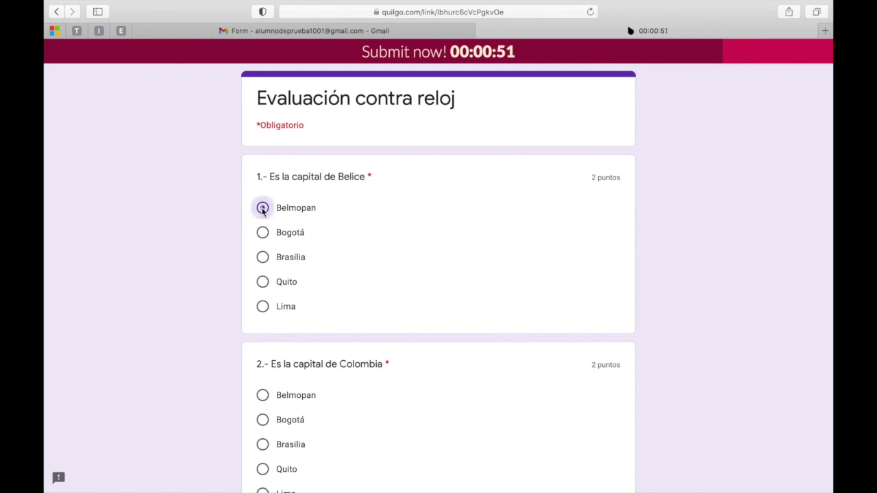
{"action": "scroll", "coordinate": [384, 231], "scroll_direction": "down", "scroll_amount": 3}
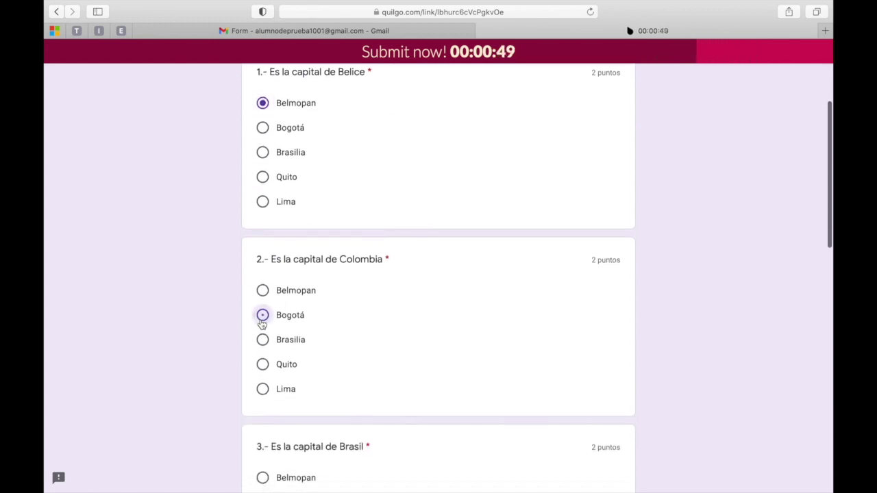
{"action": "left_click", "coordinate": [262, 315]}
{"action": "scroll", "coordinate": [262, 322], "scroll_direction": "down", "scroll_amount": 5}
{"action": "left_click", "coordinate": [262, 370]}
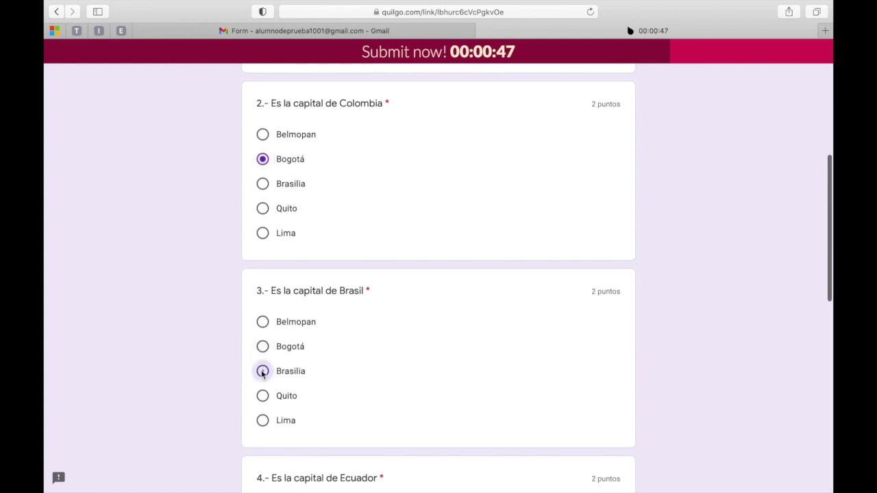
{"action": "scroll", "coordinate": [262, 377], "scroll_direction": "down", "scroll_amount": 5}
{"action": "left_click", "coordinate": [263, 419]}
{"action": "scroll", "coordinate": [265, 419], "scroll_direction": "down", "scroll_amount": 8}
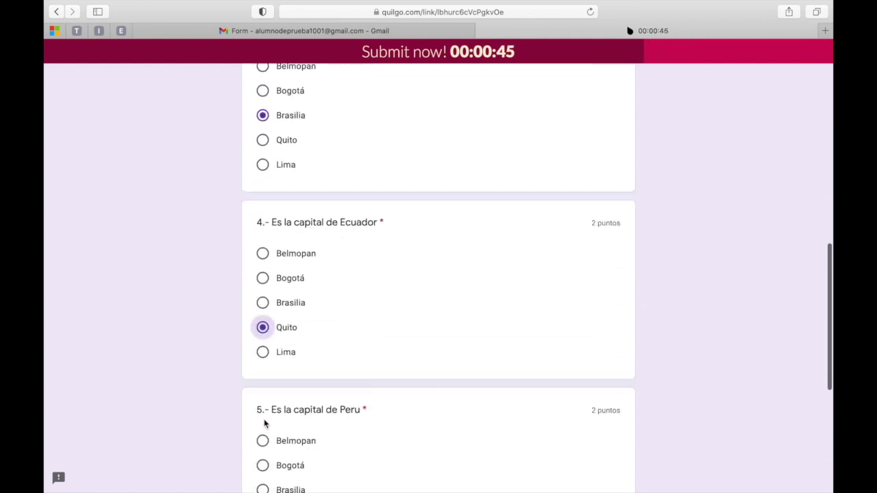
{"action": "left_click", "coordinate": [263, 369]}
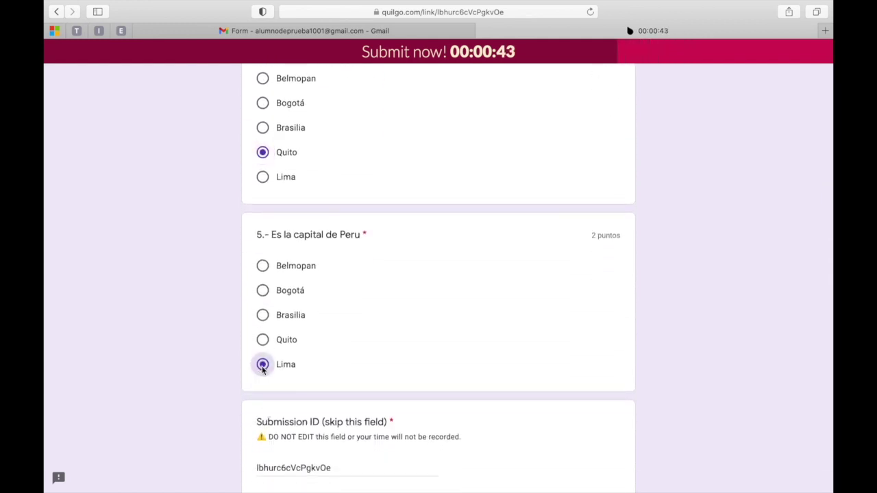
{"action": "scroll", "coordinate": [396, 352], "scroll_direction": "down", "scroll_amount": 1}
{"action": "scroll", "coordinate": [395, 351], "scroll_direction": "down", "scroll_amount": 3}
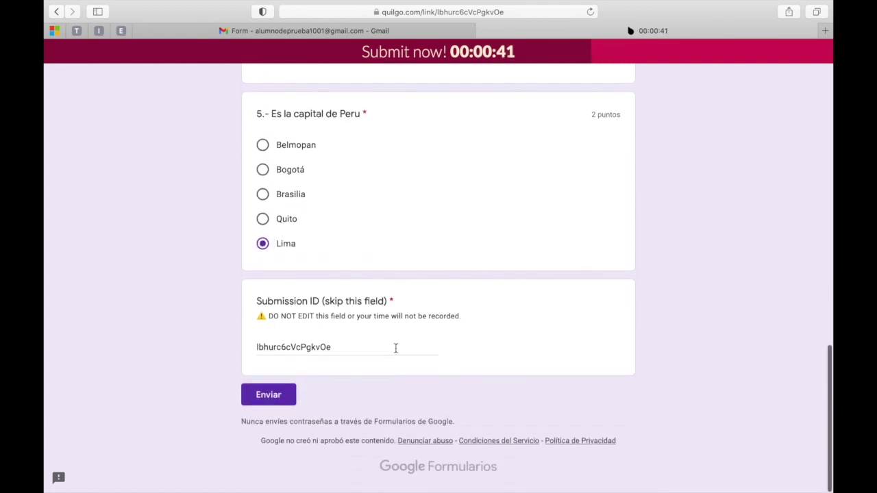
{"action": "left_click", "coordinate": [278, 395]}
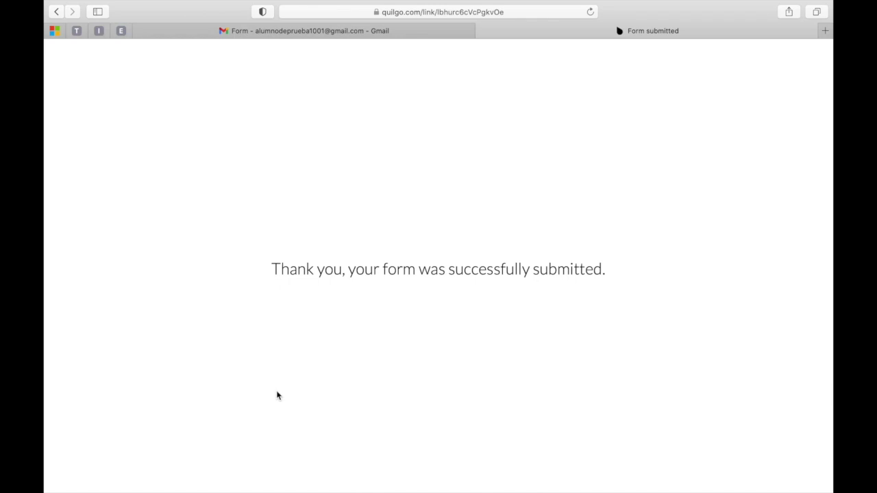
{"action": "key", "text": "ctrl+Up"}
Reload the Quilgo dashboard and check Alumno 2's finished-in-time Score: 10.
{"action": "left_click", "coordinate": [413, 64]}
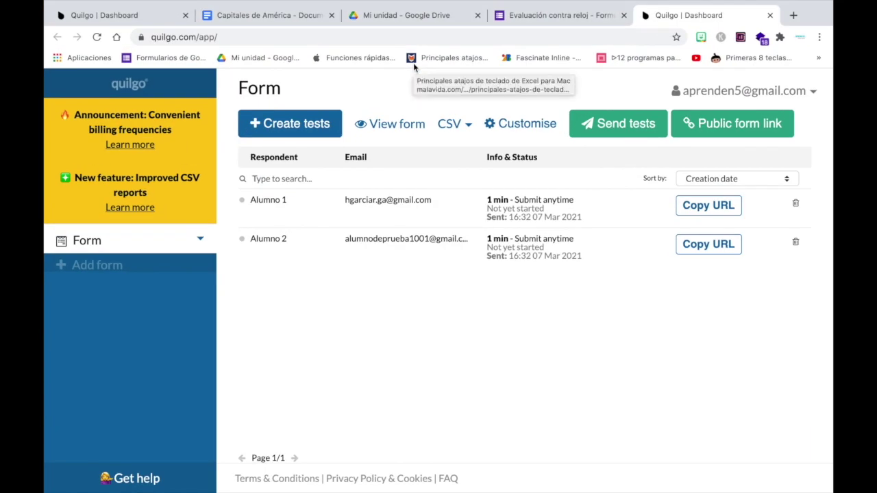
{"action": "left_click", "coordinate": [98, 38]}
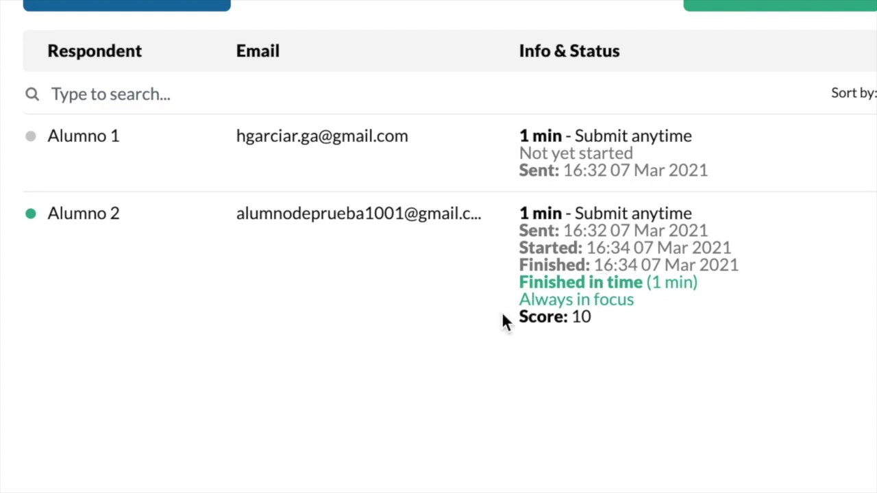
{"action": "left_click_drag", "start_coordinate": [520, 317], "coordinate": [593, 319]}
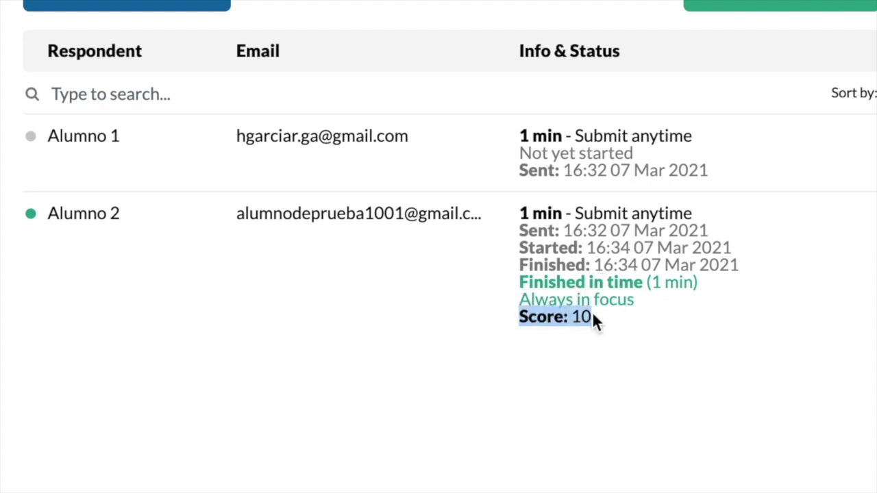
{"action": "left_click", "coordinate": [619, 368]}
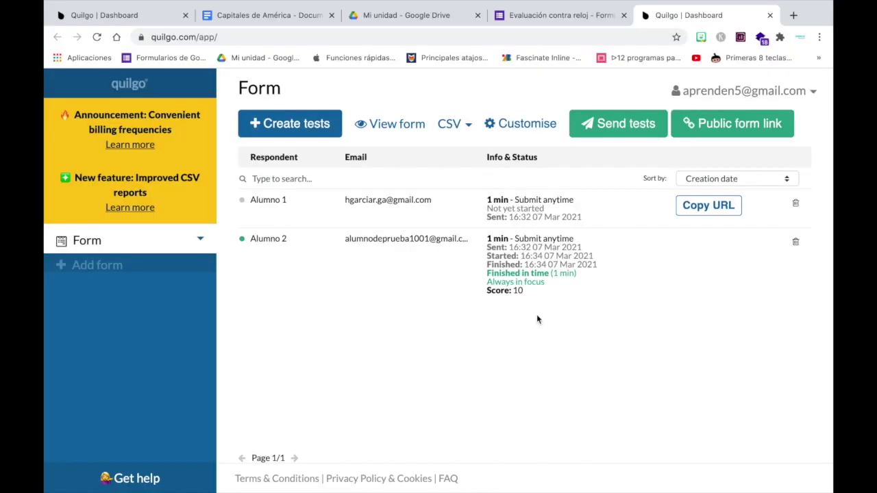